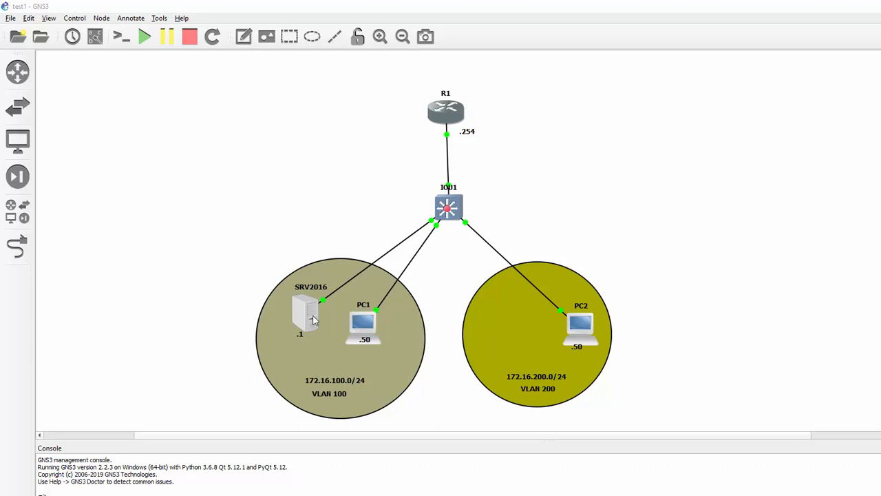
- Nudge the SRV2016 node up-left and the R1 router node slightly upward
mouse_move(312, 319)
left_mouse_down()
mouse_move(296, 318)
mouse_move(319, 315)
left_mouse_up()
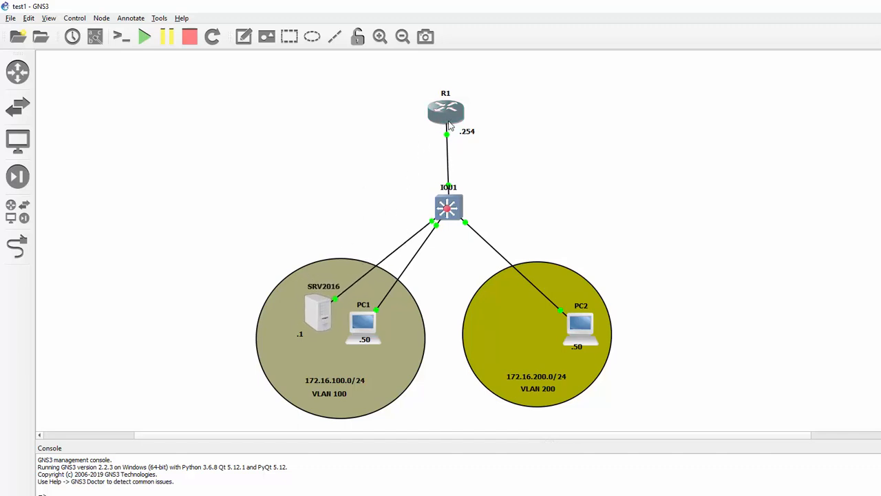
left_click_drag(453, 118, 447, 115)
- Connect to SRV2016 with the TightVNC custom console preset to see its Windows desktop
right_click(324, 313)
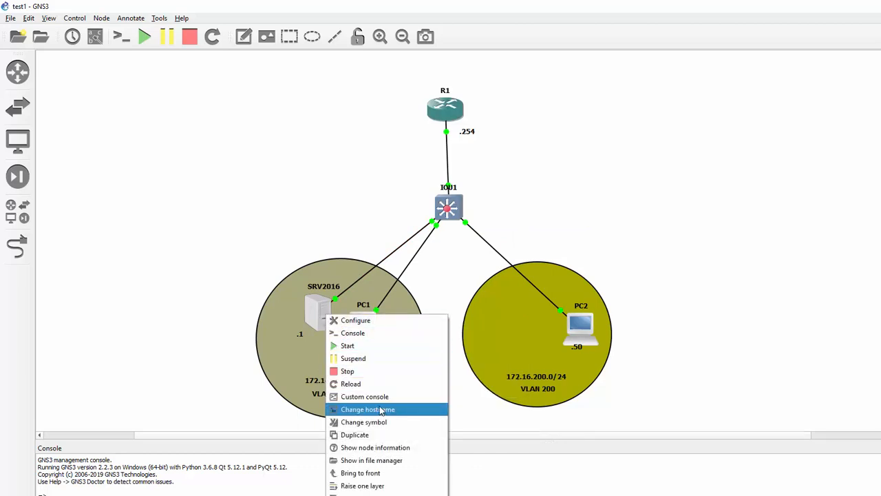
left_click(379, 398)
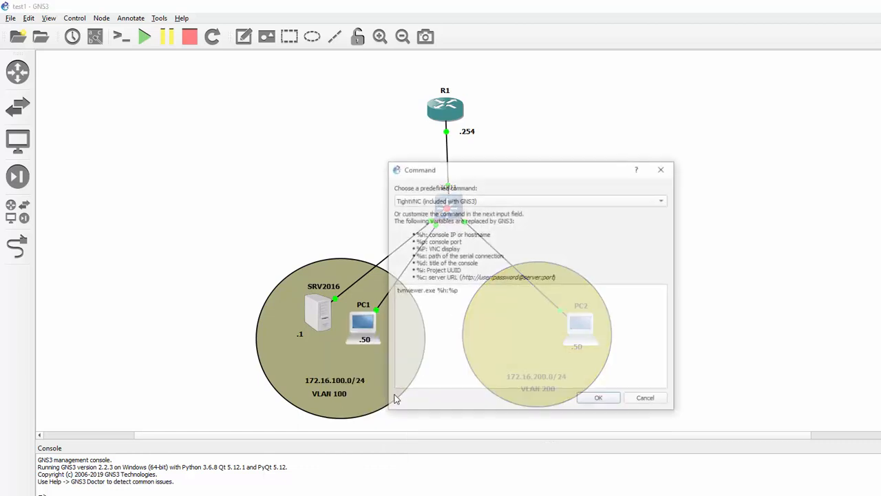
left_click(597, 399)
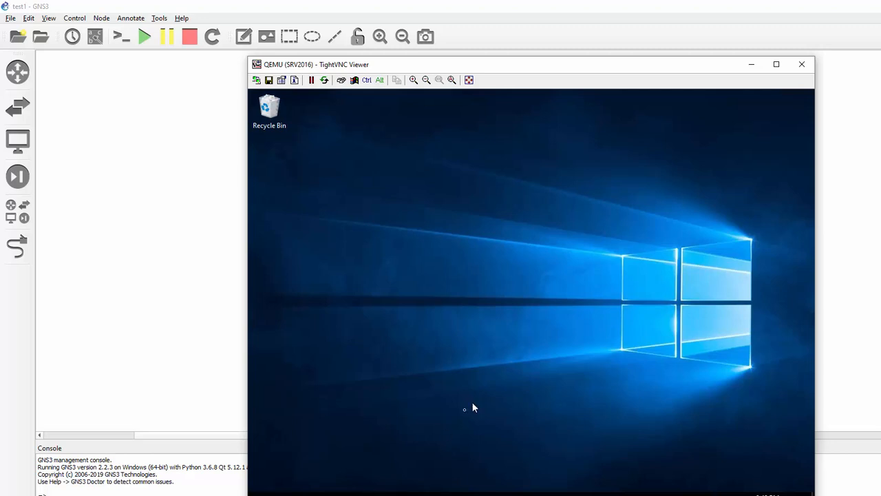
- In File Explorer, create a new folder named FTP_FOLDER at the root of Local Disk (C:)
left_click(369, 492)
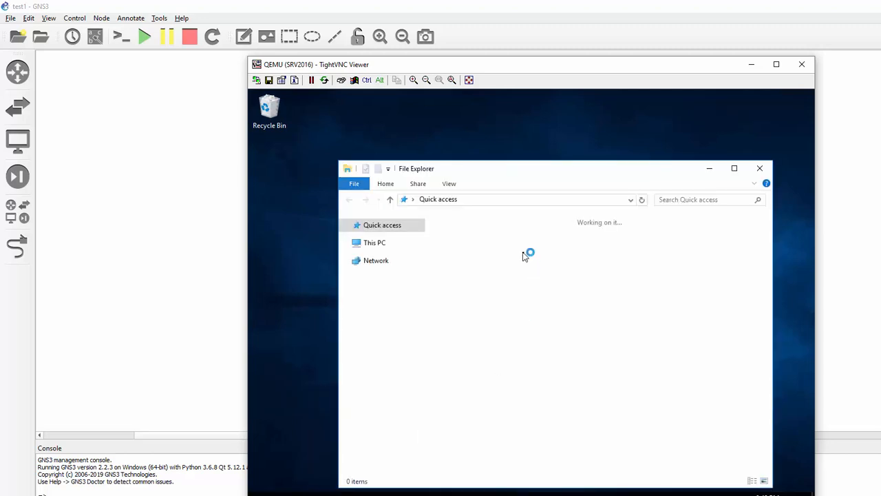
left_click(761, 169)
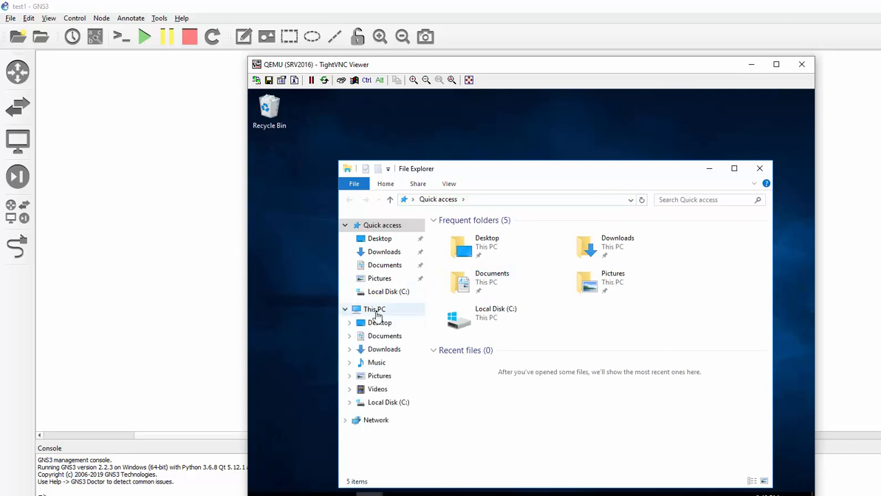
left_click(388, 291)
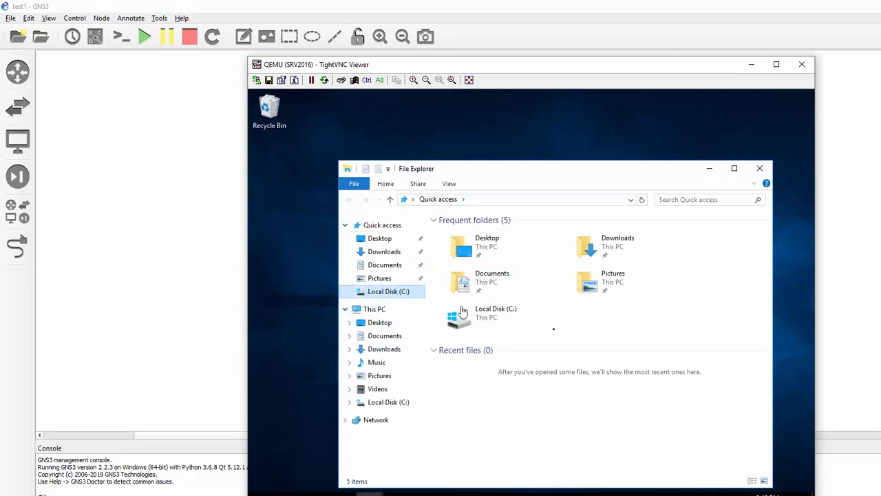
right_click(520, 331)
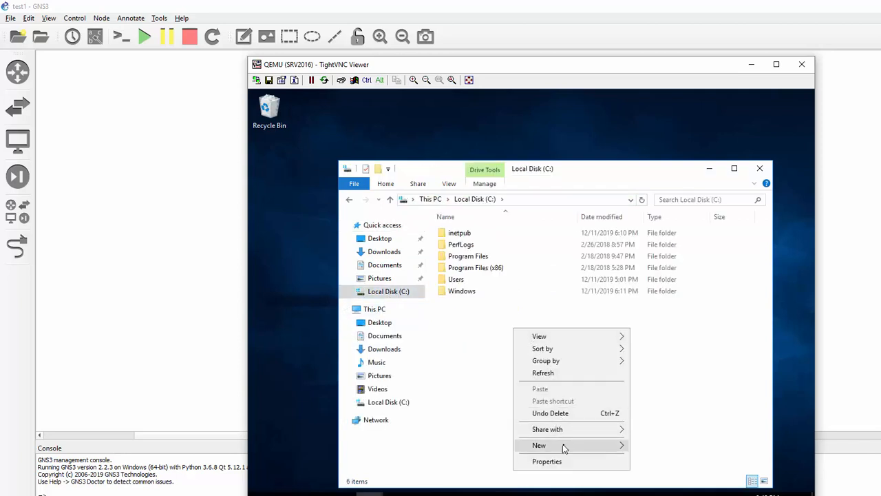
mouse_move(564, 446)
left_click(656, 367)
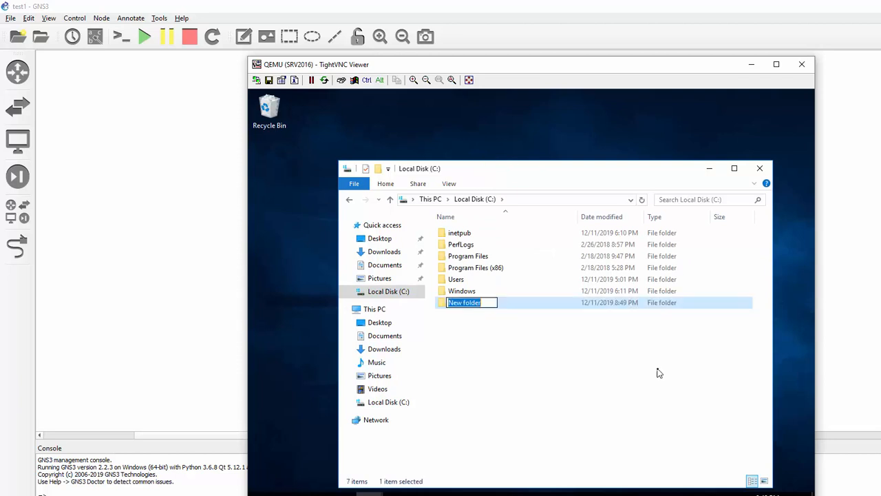
type("FT")
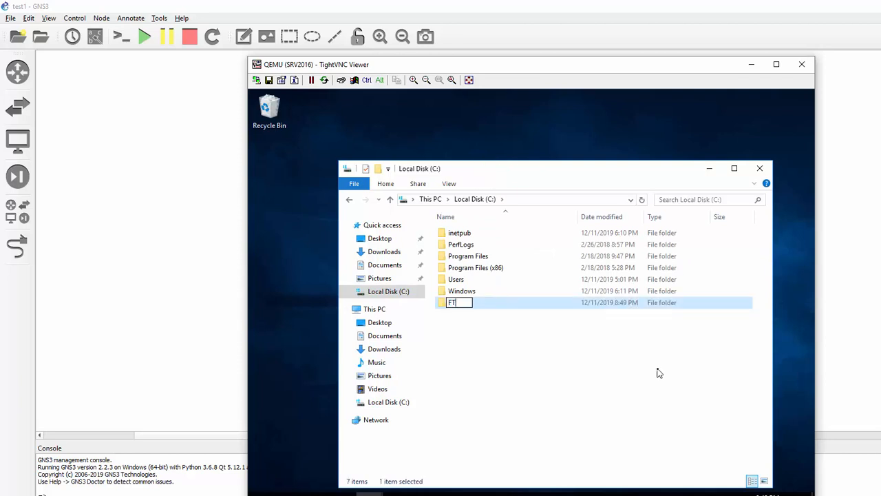
type("P_FOLDER")
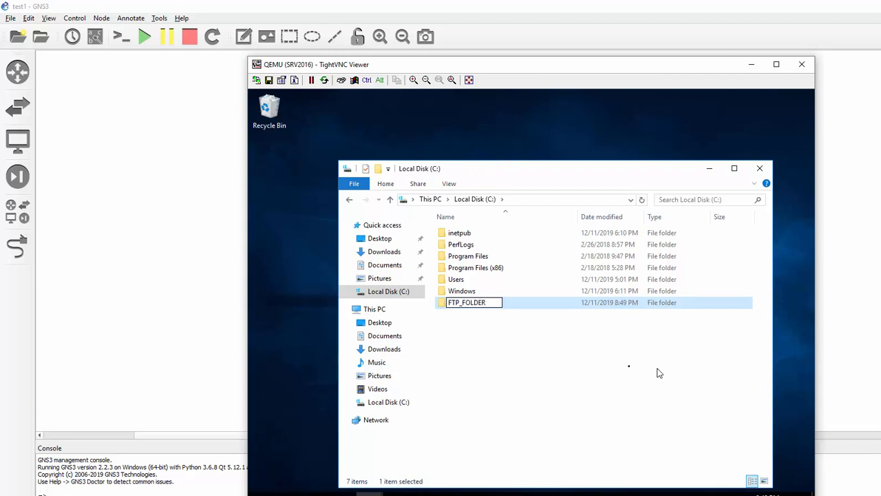
left_click(579, 371)
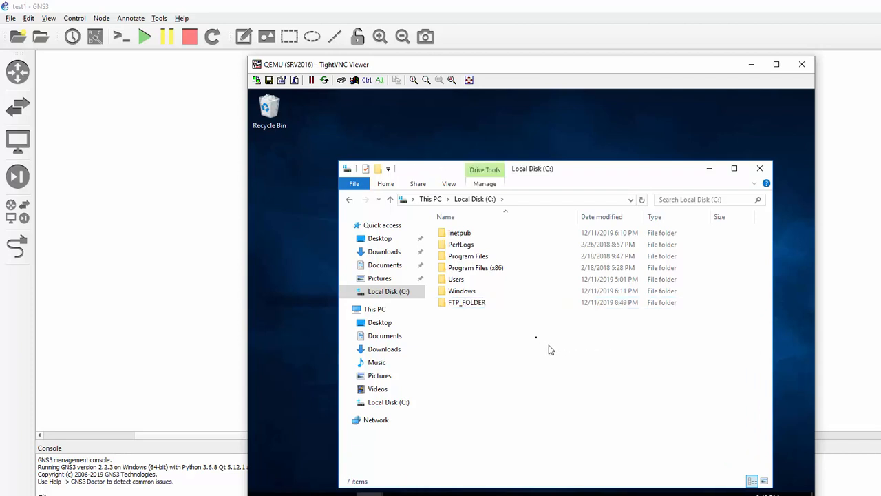
- Inside FTP_FOLDER, make a new subfolder named LocalUser and open it
double_click(485, 306)
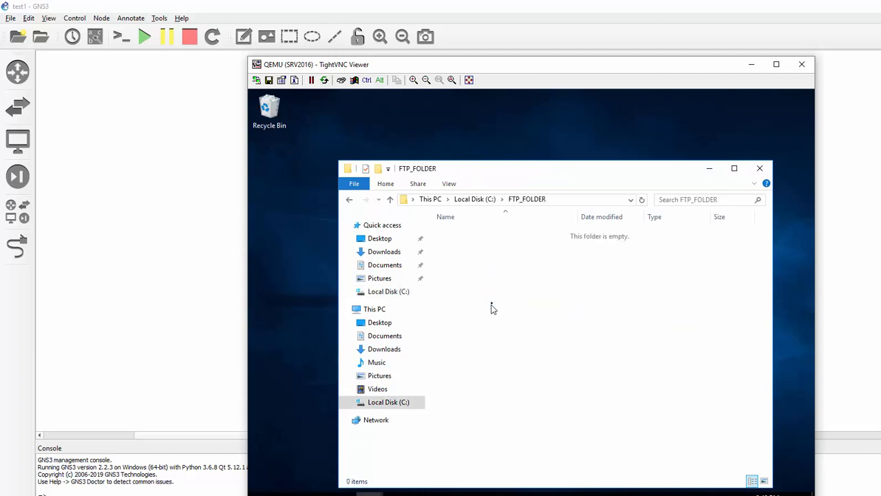
right_click(488, 292)
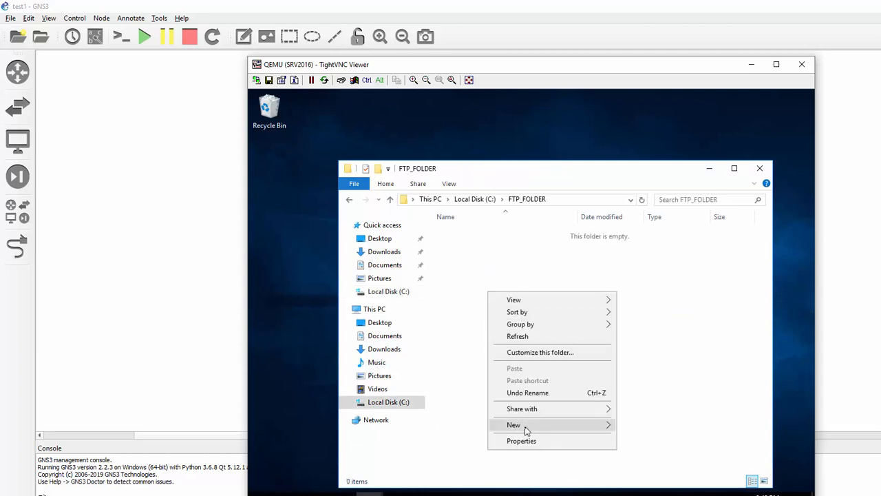
mouse_move(526, 427)
left_click(629, 426)
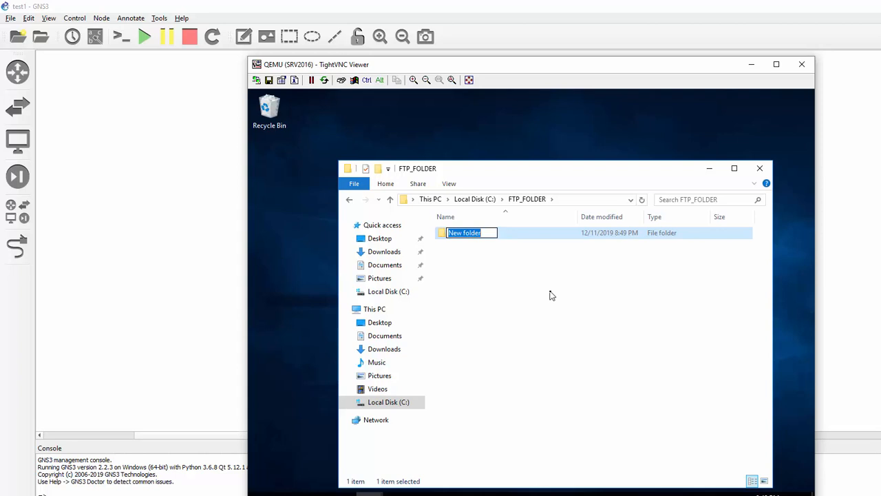
type("LO")
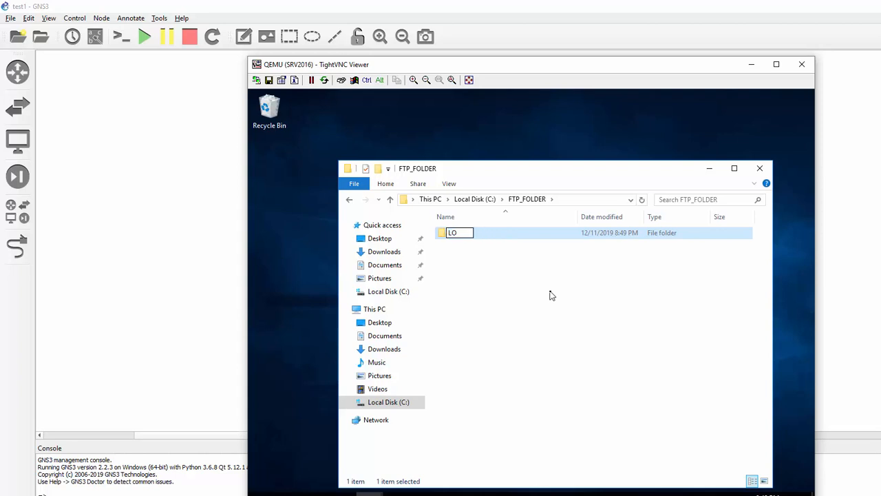
key("BackSpace")
type("ocalUSe")
key("BackSpace")
key("BackSpace")
type("ser")
left_click(499, 273)
left_click(474, 236)
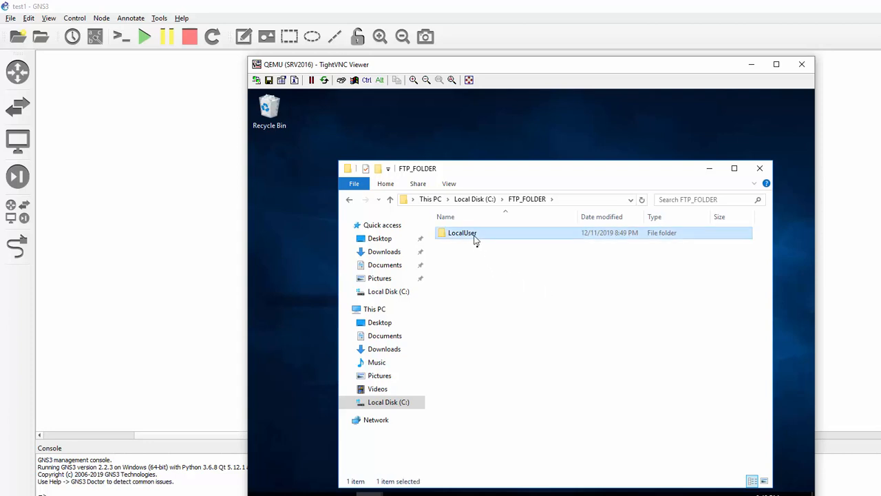
double_click(474, 236)
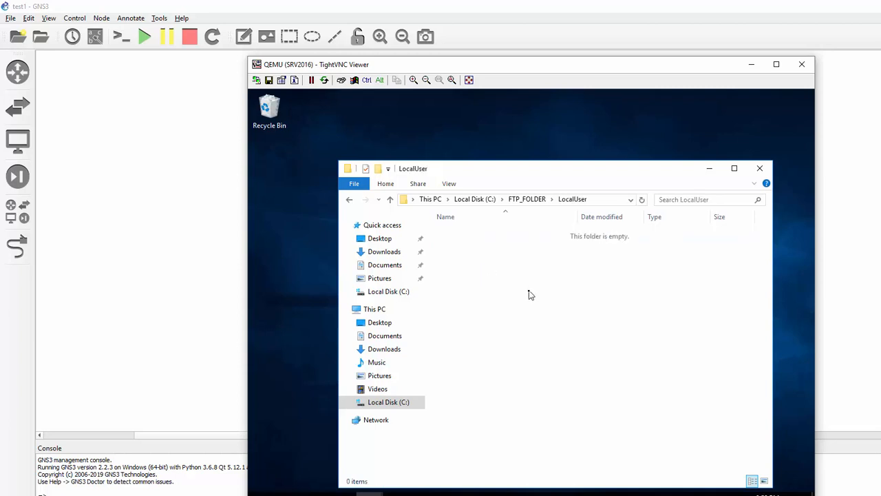
- Create a folder named jack inside LocalUser
right_click(530, 294)
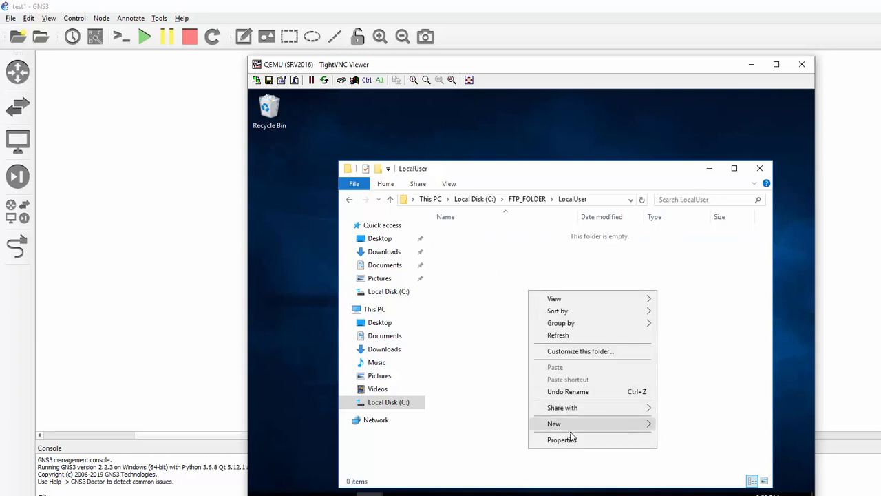
mouse_move(570, 427)
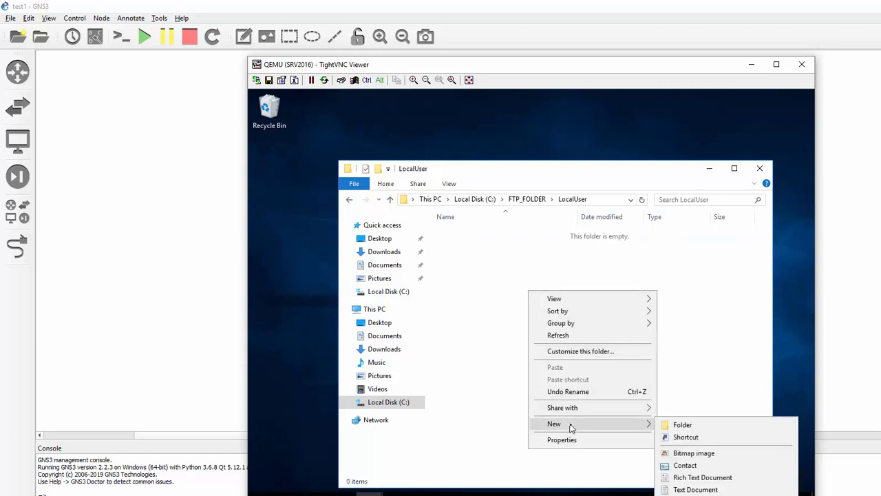
left_click(682, 422)
type("jack")
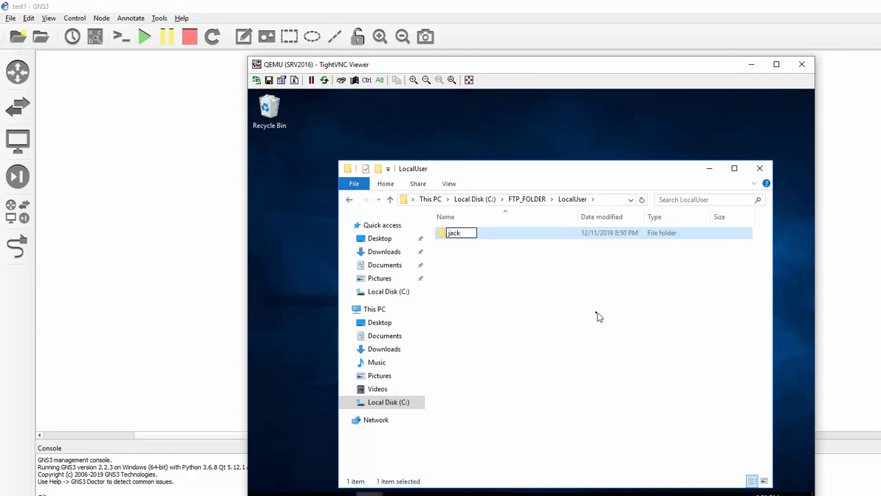
left_click(546, 309)
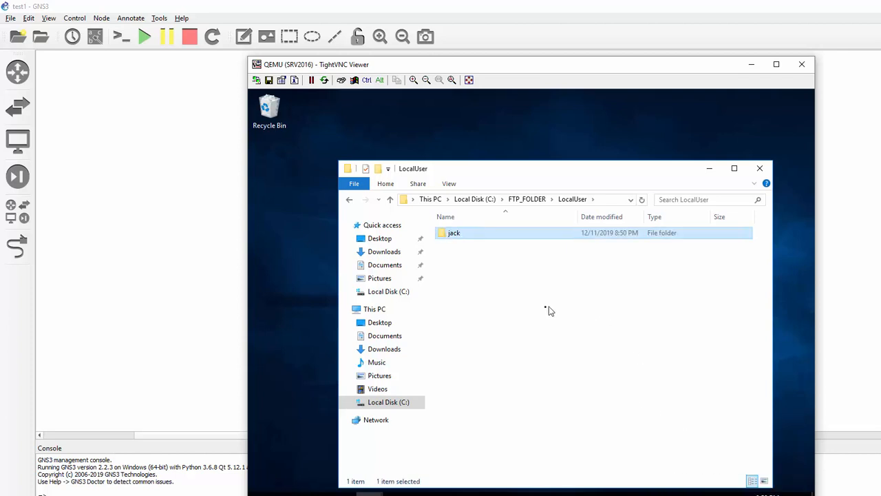
- Create a second folder named jill, then go back up to FTP_FOLDER
right_click(513, 300)
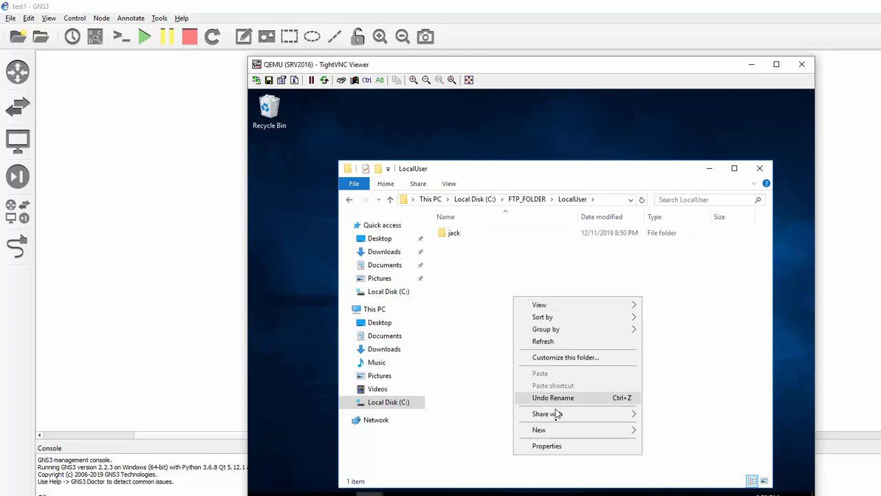
mouse_move(559, 434)
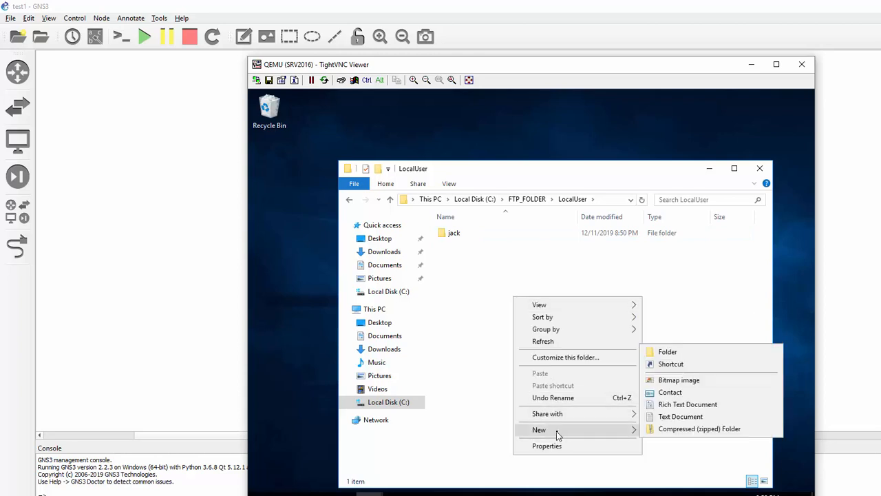
left_click(673, 352)
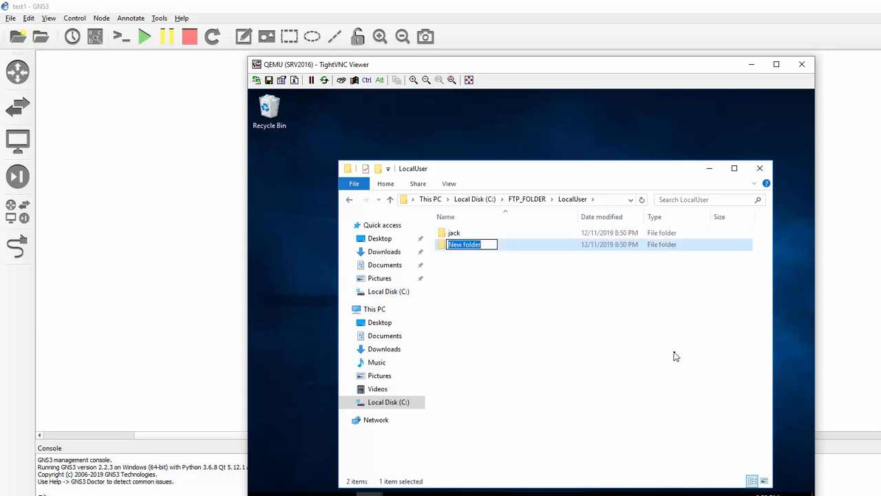
type("jill")
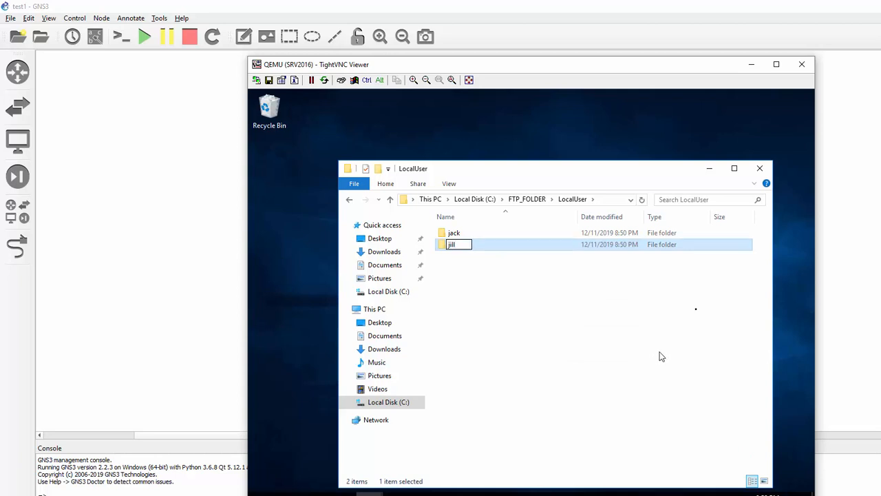
left_click(740, 233)
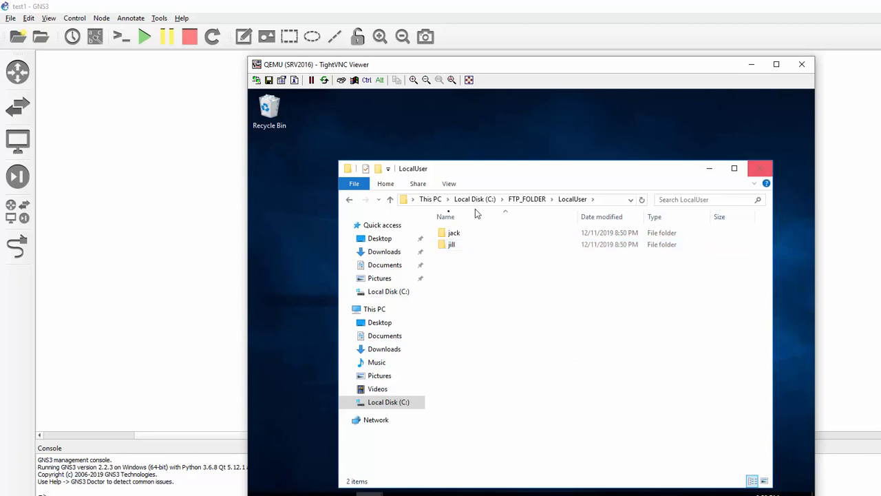
left_click(348, 202)
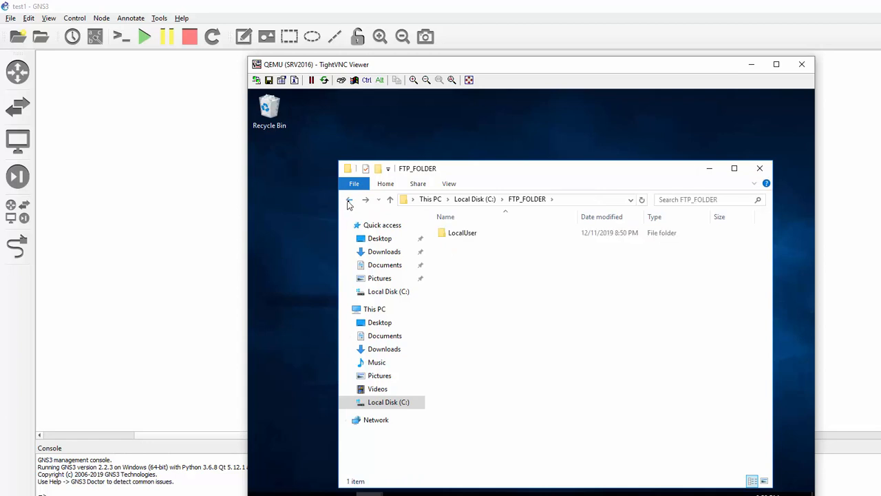
- Browse C: > FTP_FOLDER > LocalUser to verify the jack and jill folders, then close both Explorer windows
left_click(348, 201)
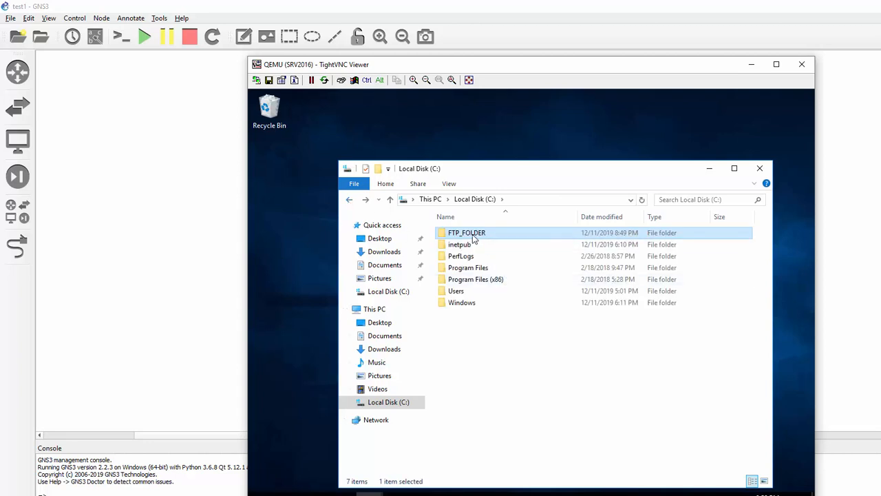
double_click(473, 238)
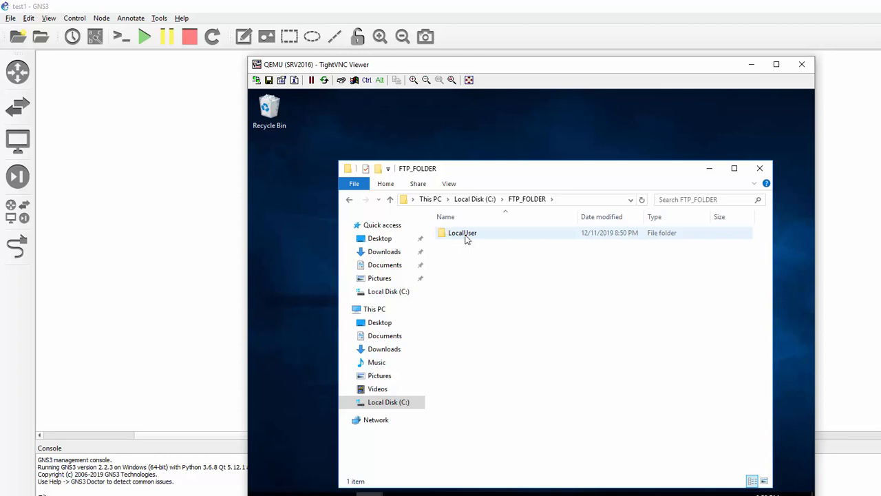
double_click(465, 235)
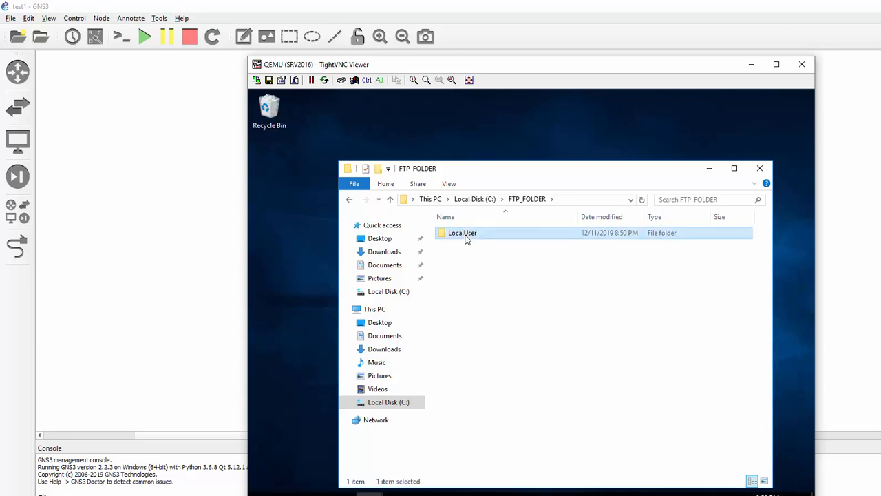
left_click(759, 169)
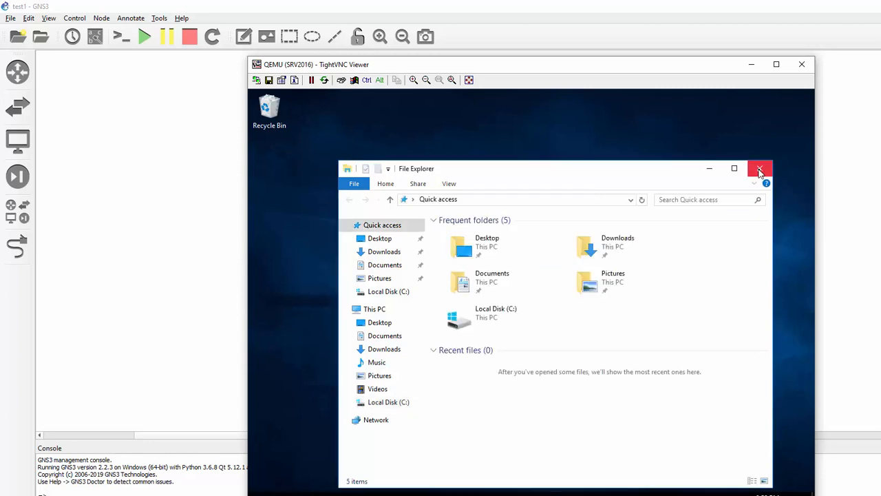
left_click(759, 169)
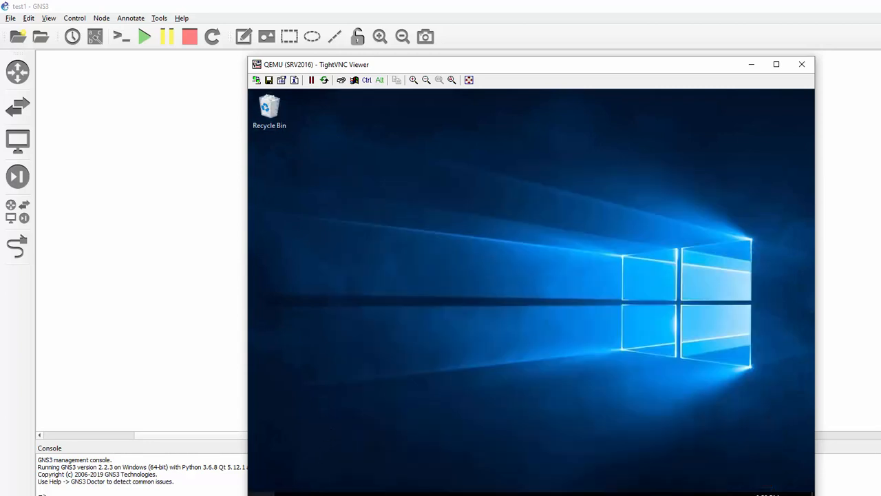
- Open Computer Management from the Win+X menu and show Local Users and Groups > Groups
key("super+x")
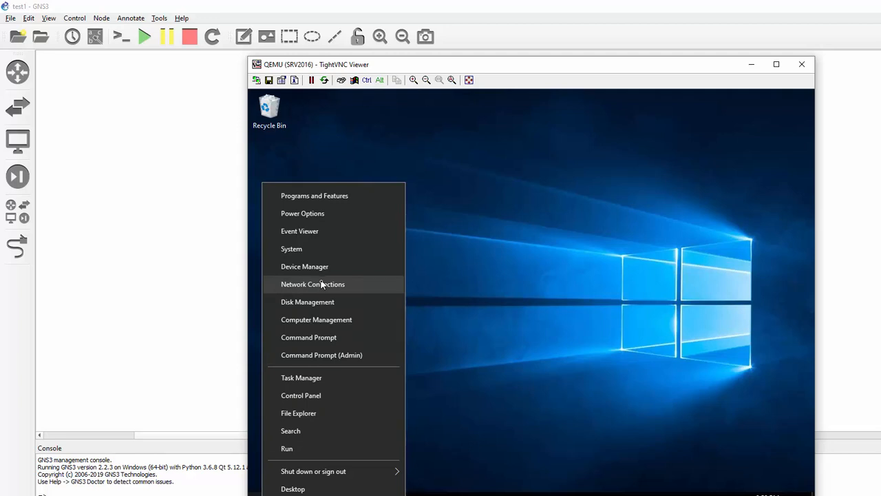
left_click(316, 321)
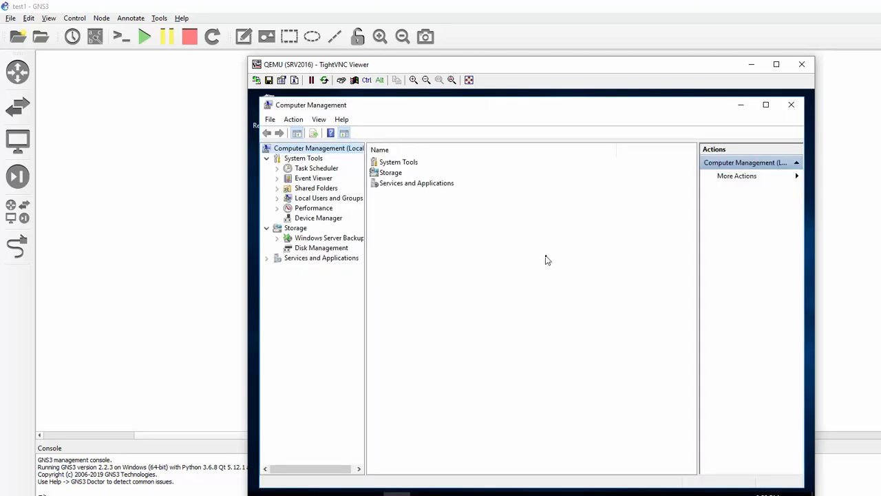
left_click(278, 198)
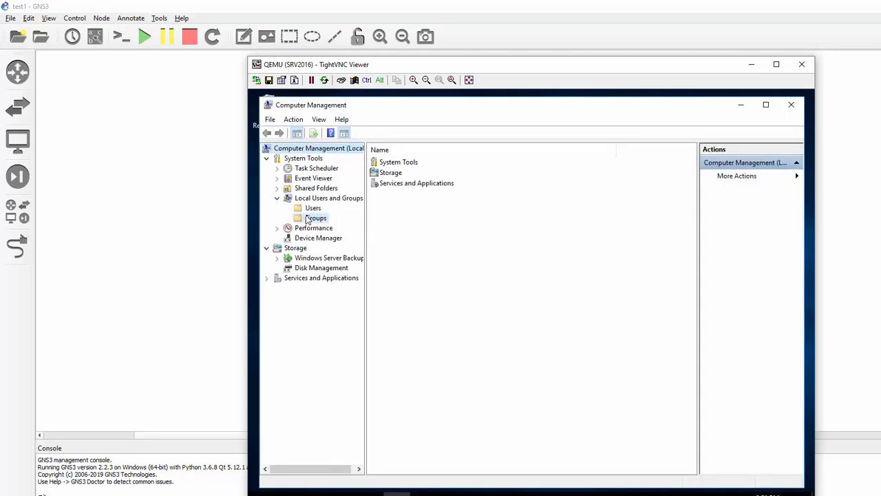
left_click(310, 219)
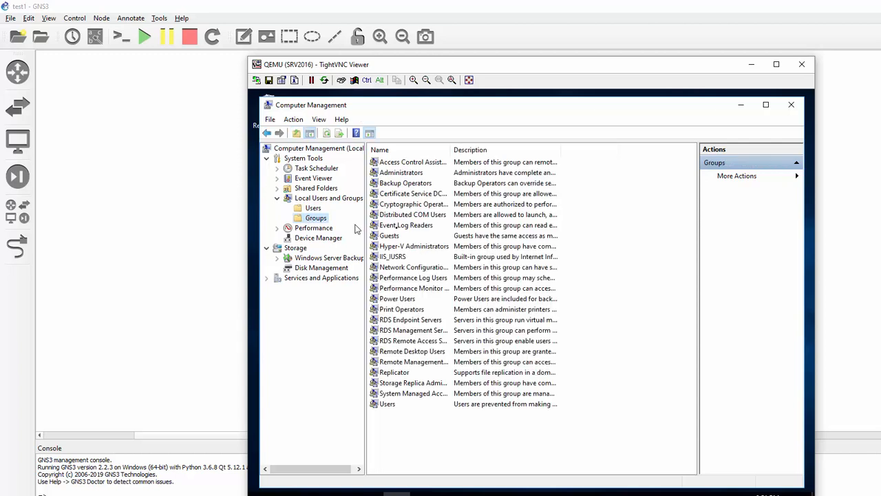
- Create a new local group named FTP_GROUP and close the New Group dialog
right_click(317, 218)
left_click(344, 225)
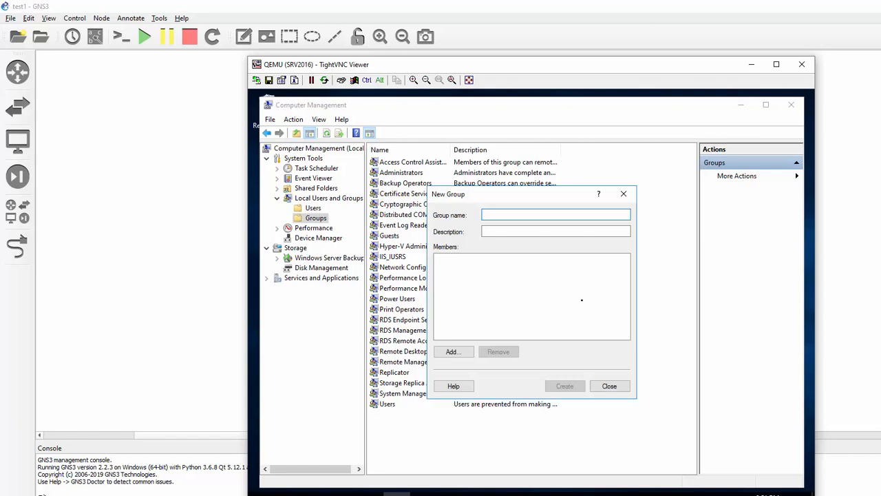
type("FTP_GROUP")
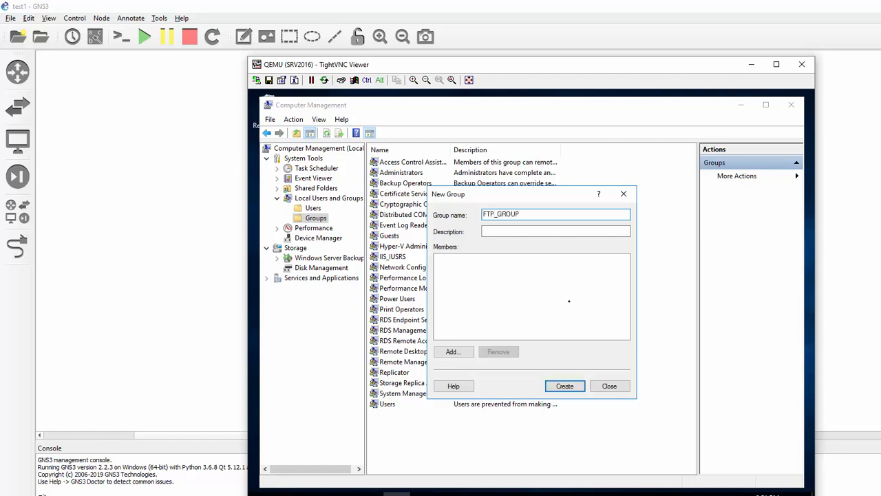
left_click(564, 386)
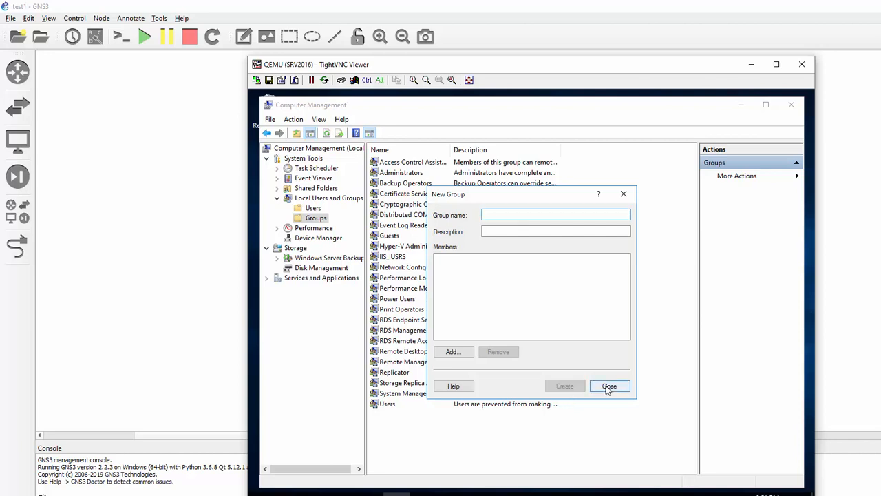
left_click(609, 387)
- Create local user jack with a password the user cannot change and that never expires
right_click(313, 209)
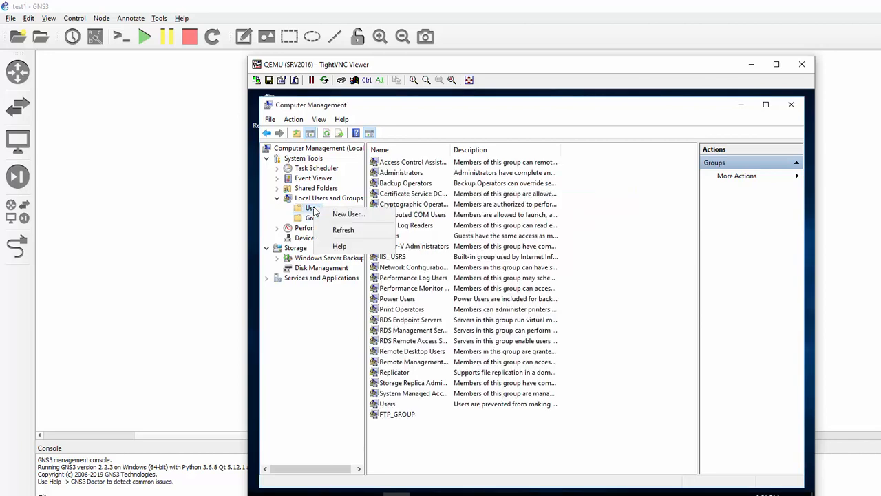
left_click(347, 214)
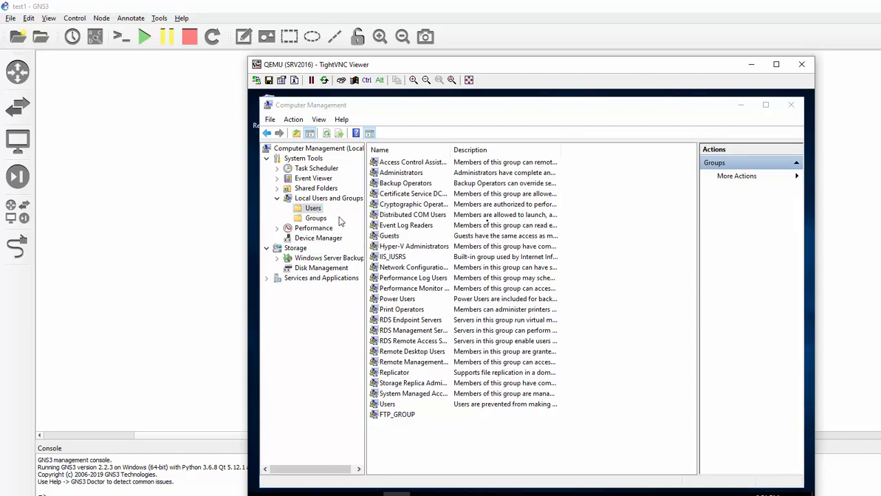
type("jack")
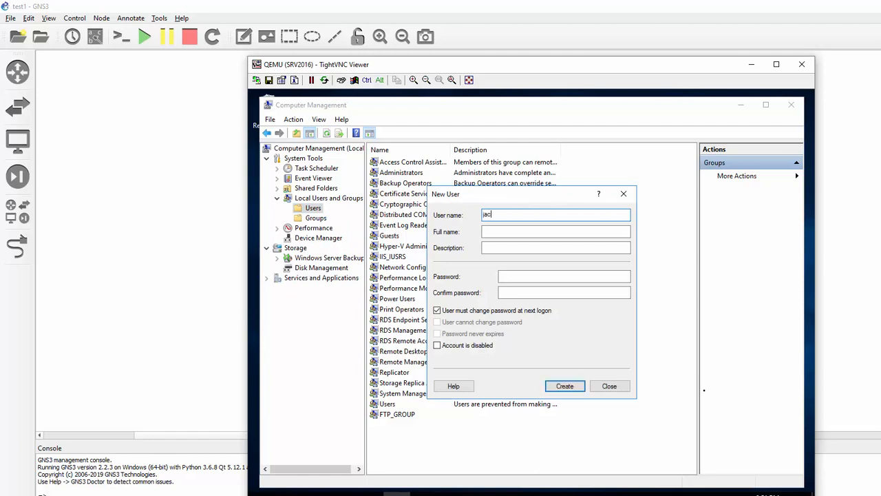
left_click(557, 275)
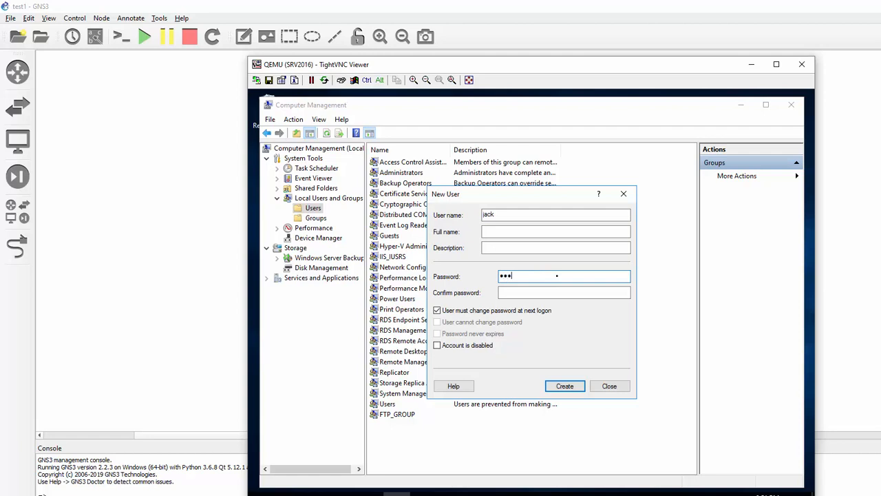
key("Tab")
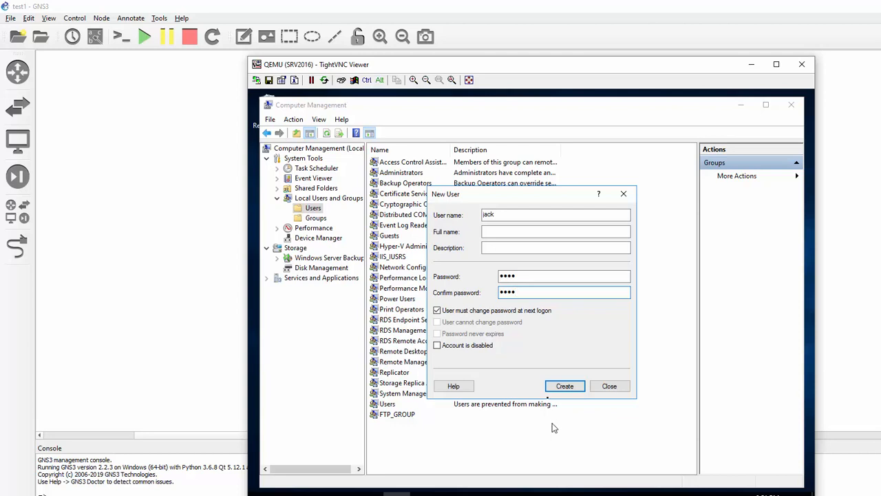
left_click(437, 311)
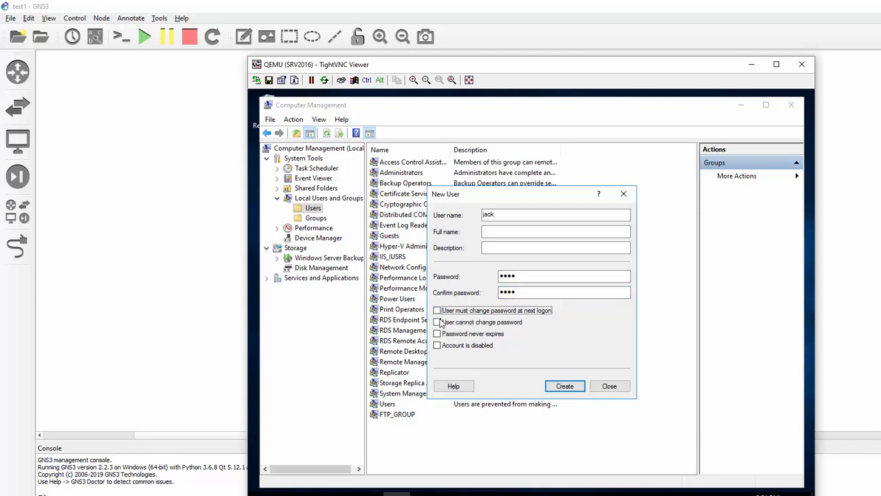
left_click(437, 322)
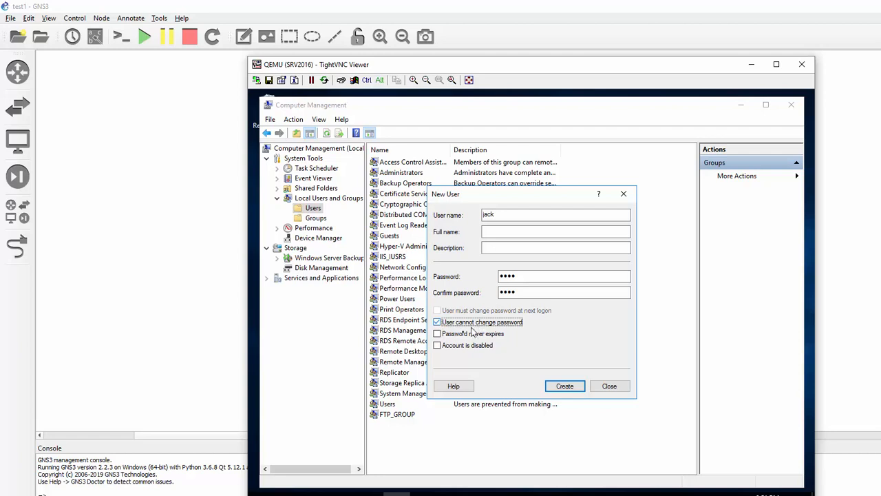
left_click(437, 334)
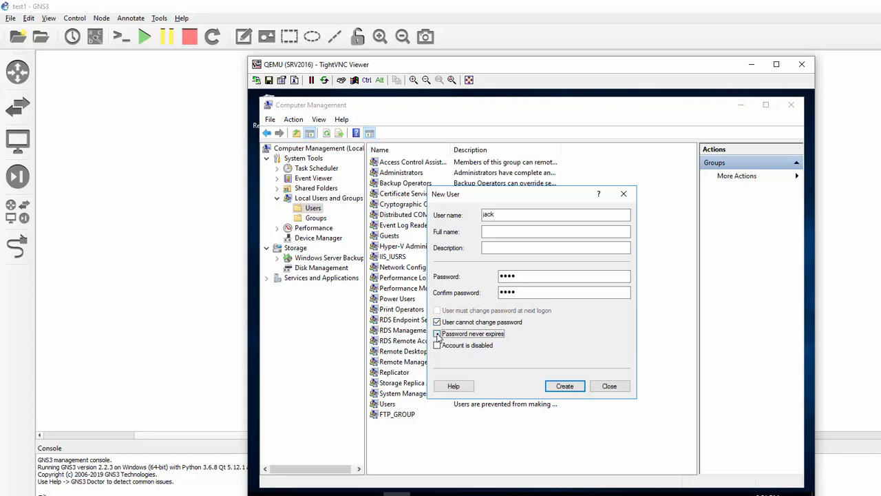
left_click(567, 386)
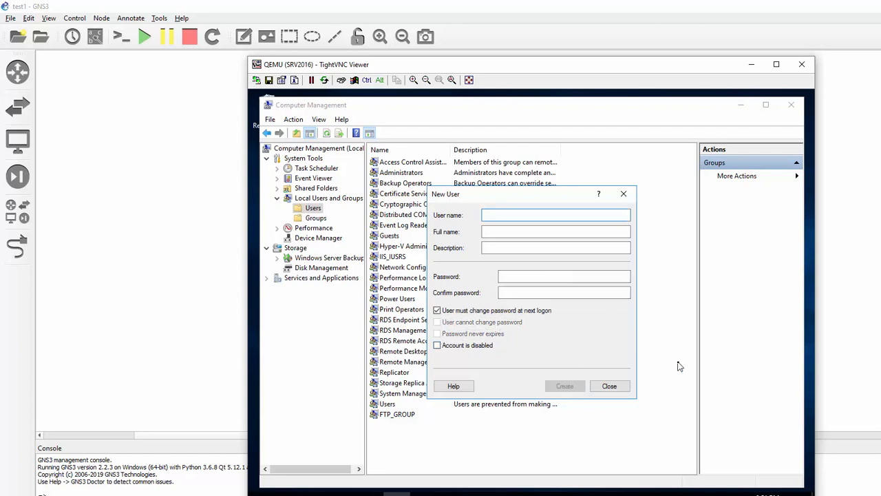
- Create local user jill with the same password options, then close the New User dialog
type("jill")
key("Tab")
key("Tab")
key("Tab")
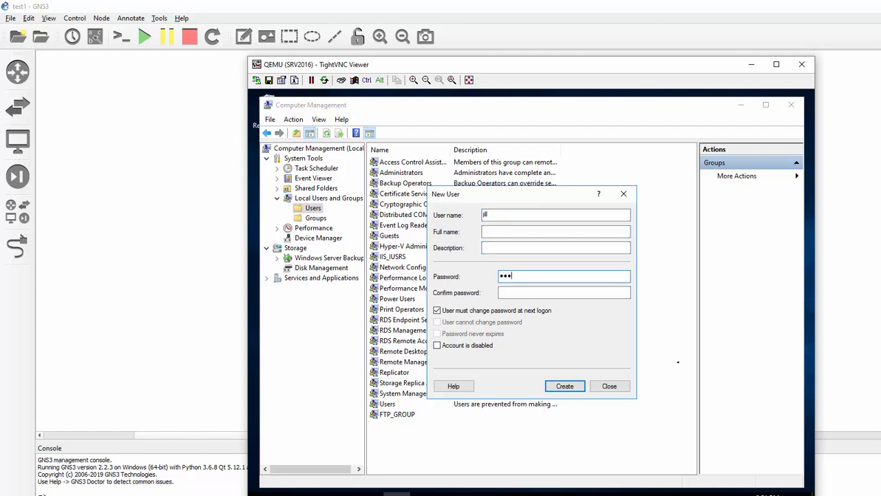
type("4")
key("Tab")
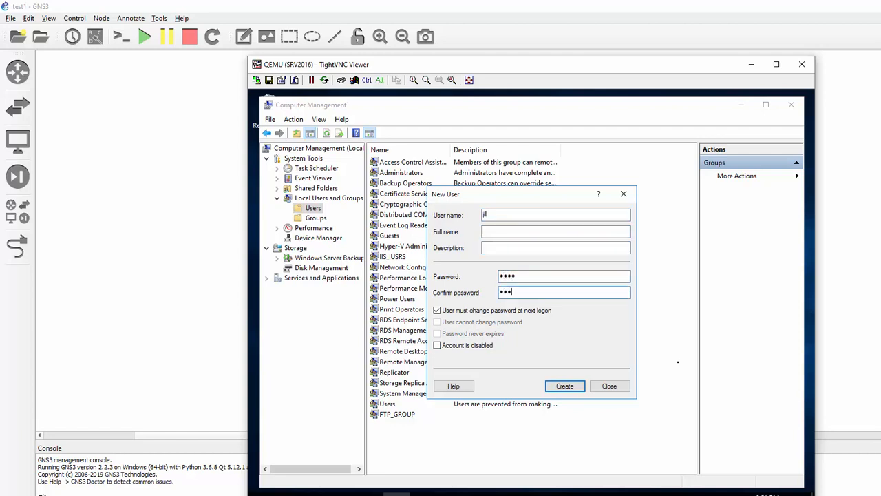
left_click(436, 311)
left_click(436, 321)
left_click(436, 334)
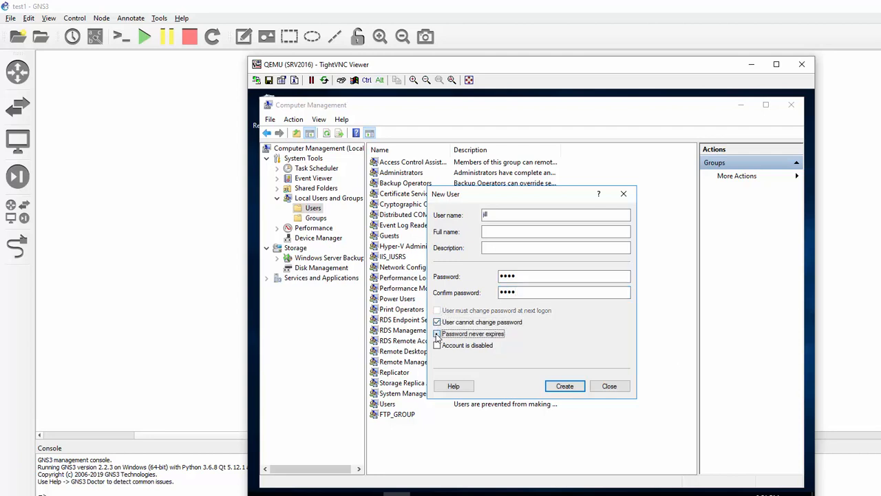
left_click(564, 385)
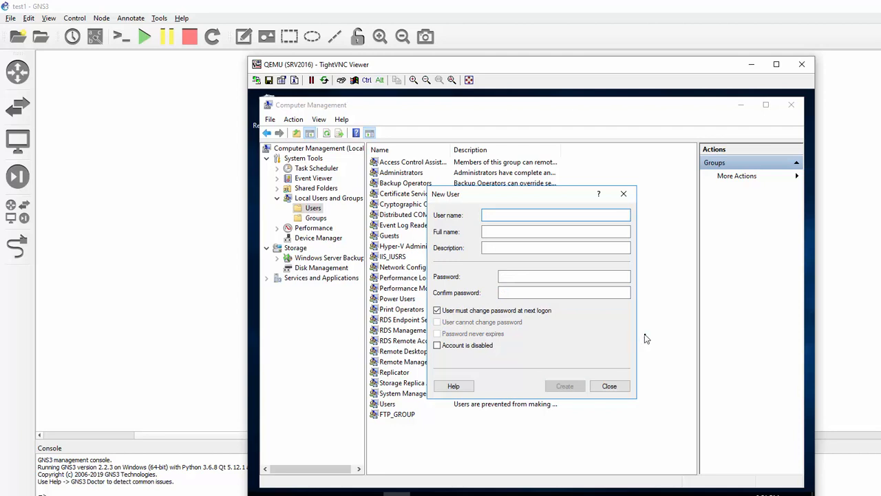
left_click(615, 386)
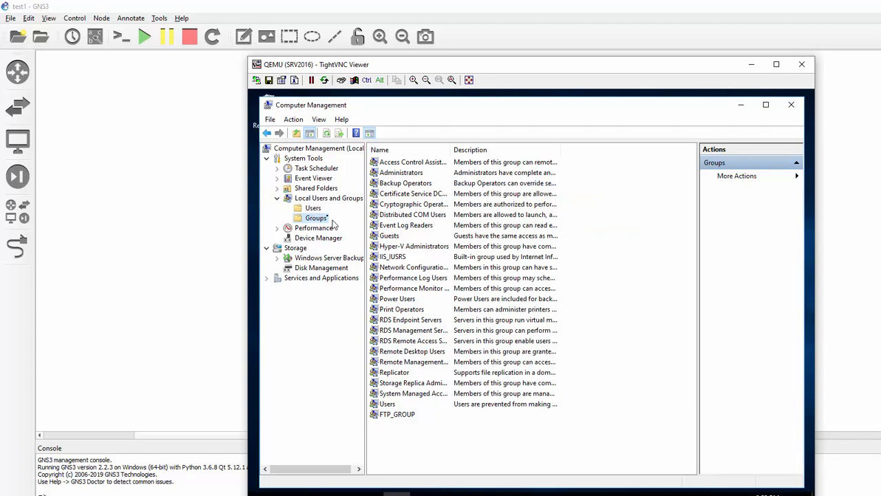
- Open jack's account properties on the Member Of tab
left_click(317, 209)
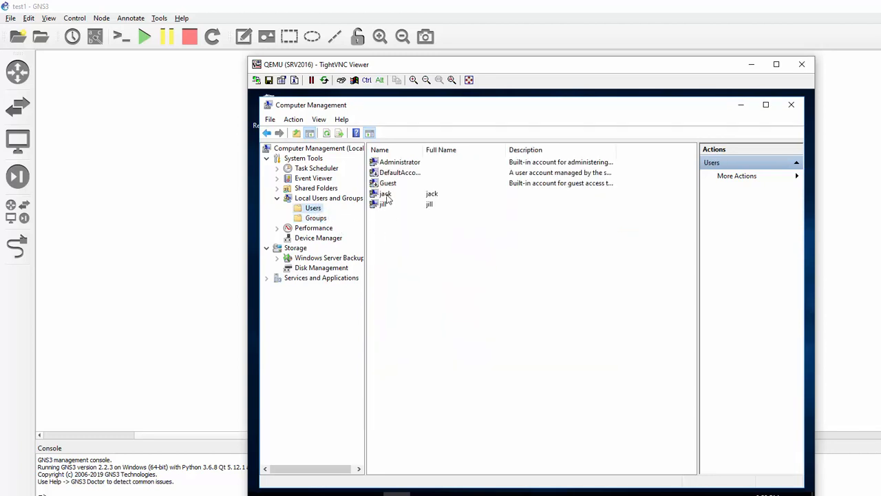
right_click(386, 195)
left_click(435, 261)
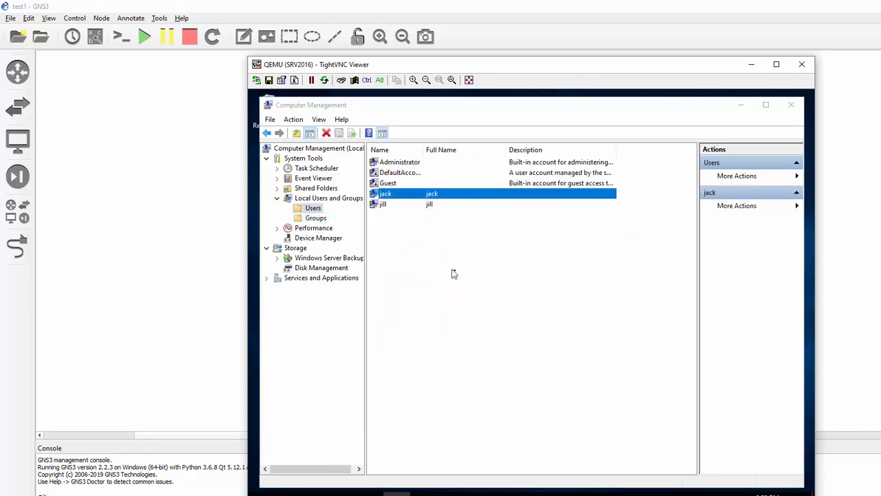
left_click(486, 186)
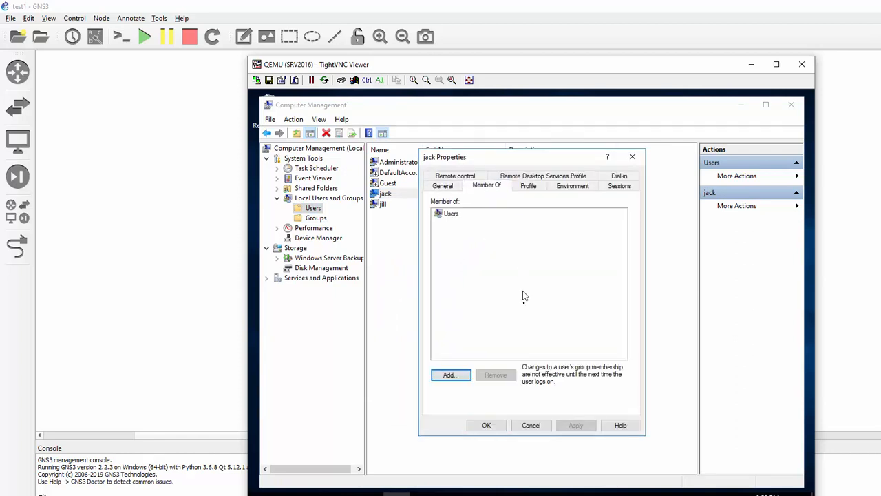
- Add FTP_GROUP to jack's memberships through an Advanced Find Now search and save
left_click(448, 376)
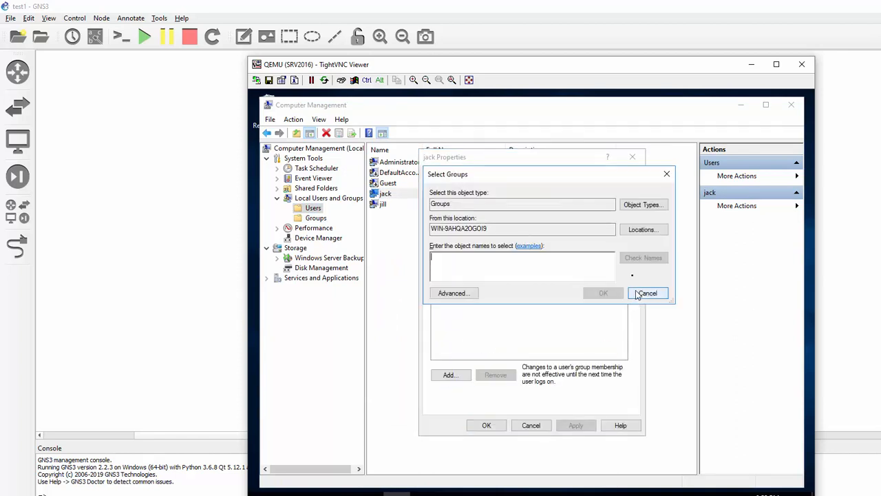
left_click(453, 292)
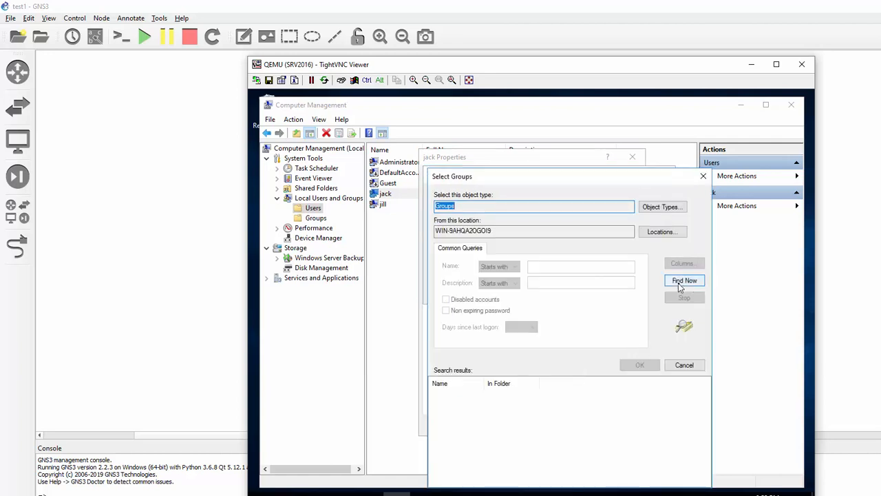
left_click(683, 281)
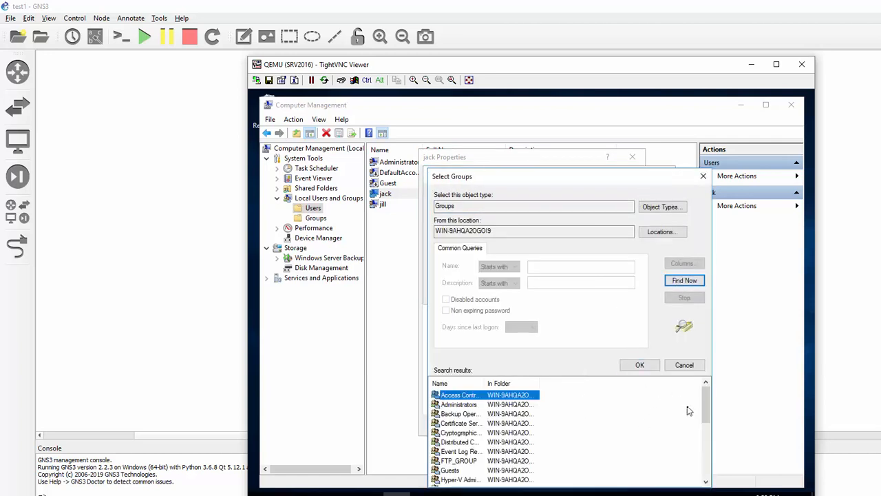
left_click(465, 460)
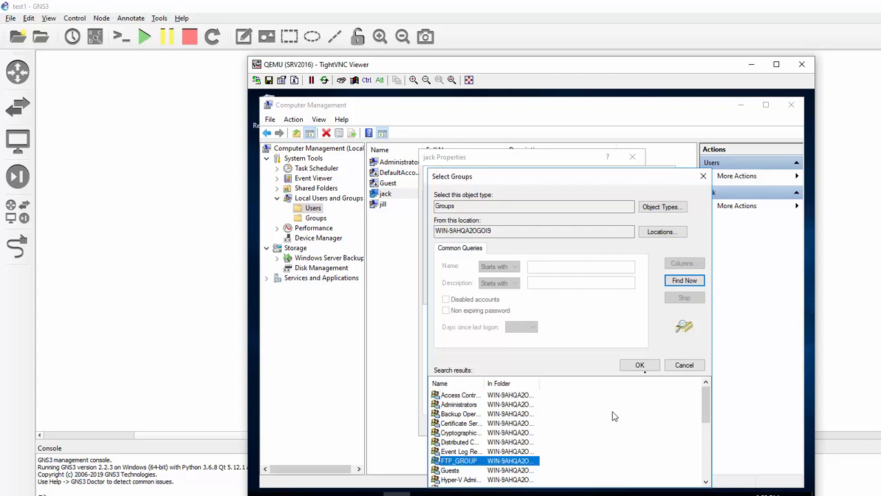
left_click(644, 365)
left_click(601, 293)
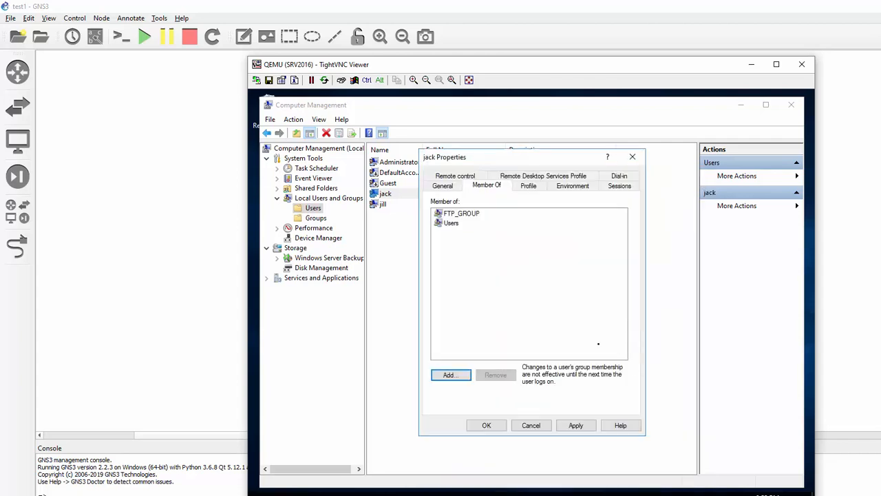
left_click(486, 424)
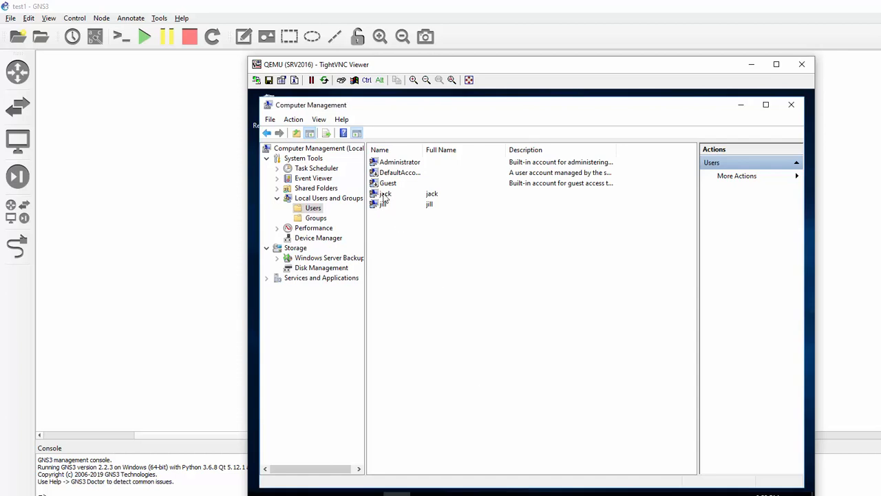
- Check that jack's Member Of tab lists FTP_GROUP, then close his properties
left_click(384, 196)
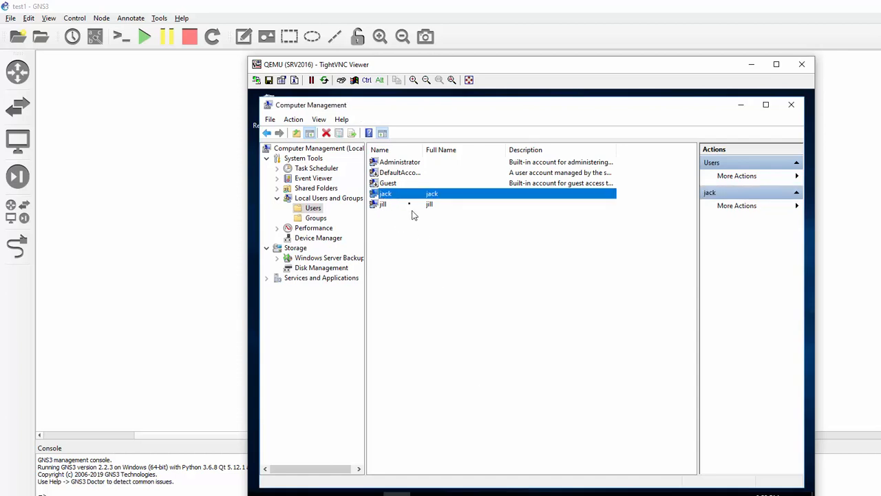
double_click(402, 196)
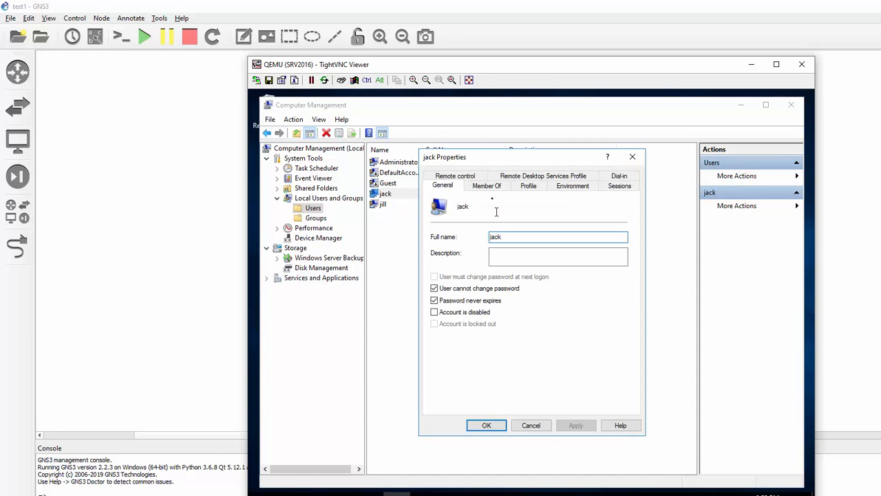
left_click(489, 187)
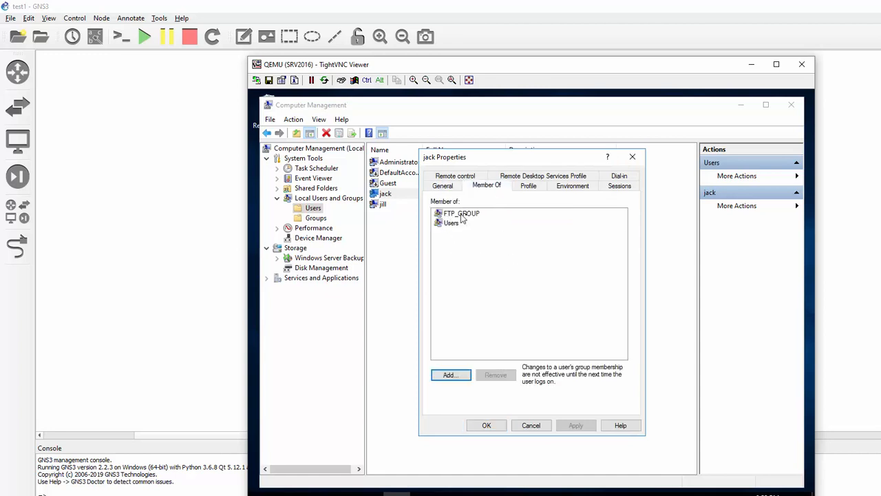
left_click(486, 425)
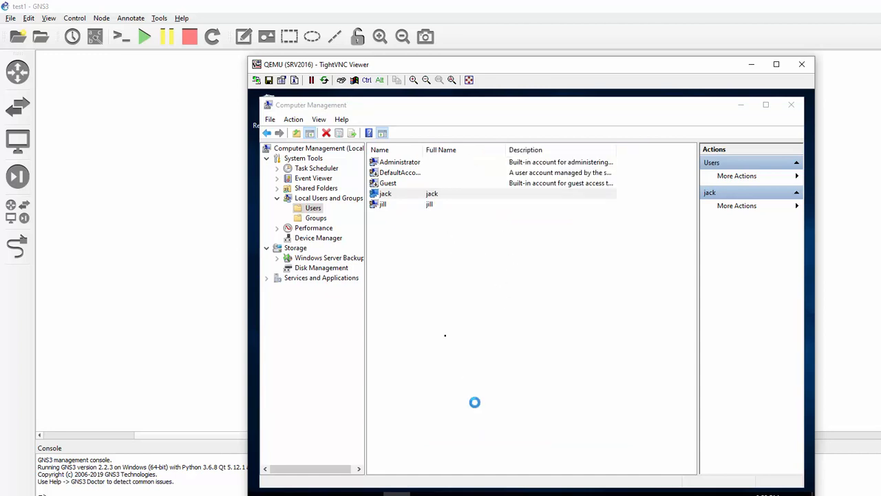
- Add jill to FTP_GROUP using Check Names, then close Computer Management
left_click(381, 205)
double_click(380, 205)
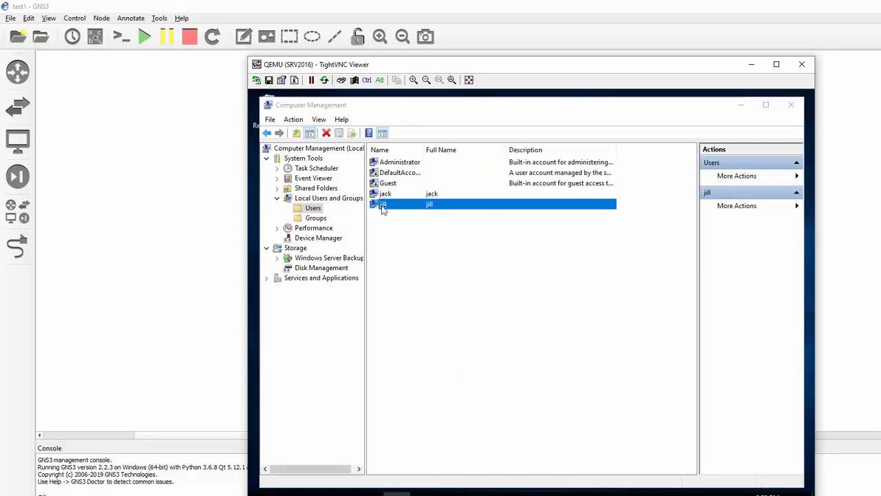
left_click(487, 187)
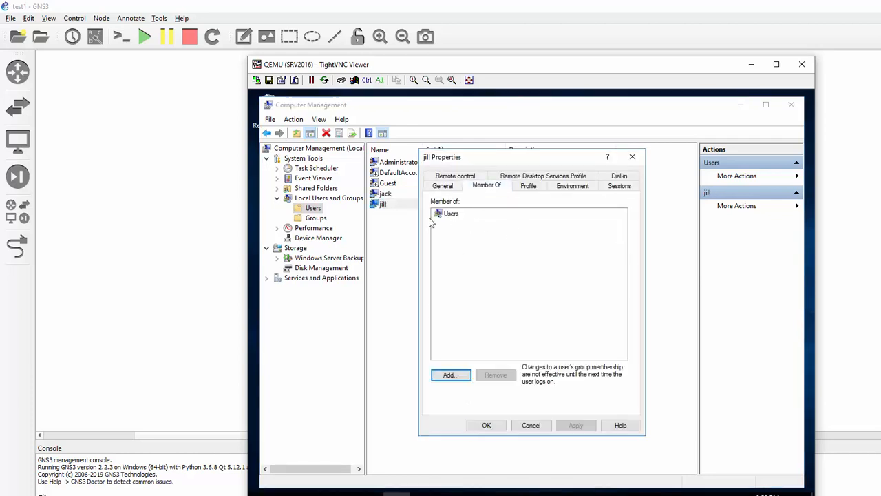
left_click(450, 376)
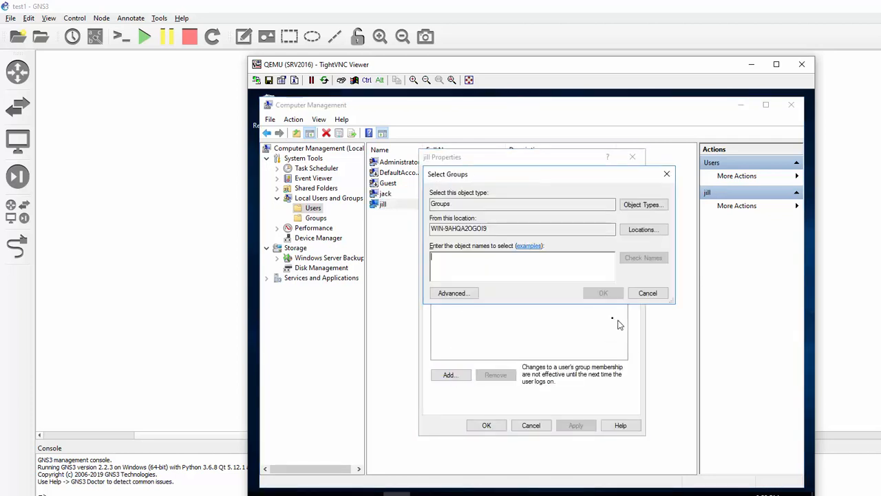
type("FTP_GROUP")
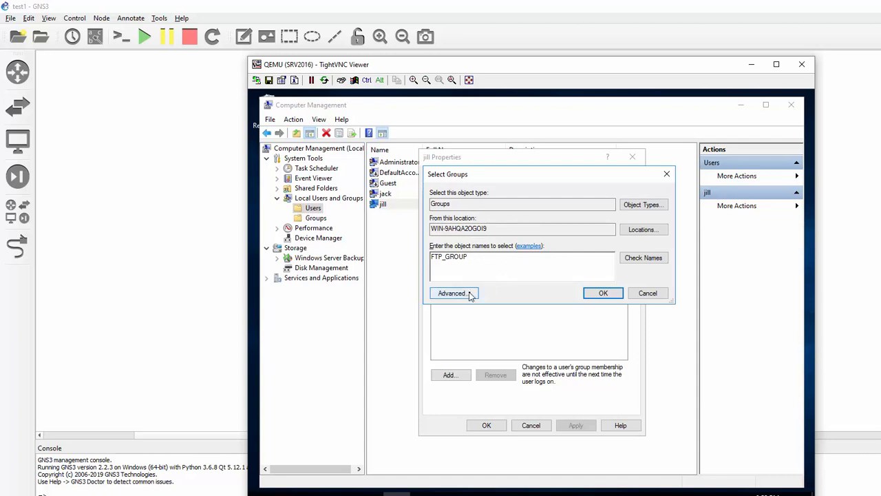
left_click(636, 258)
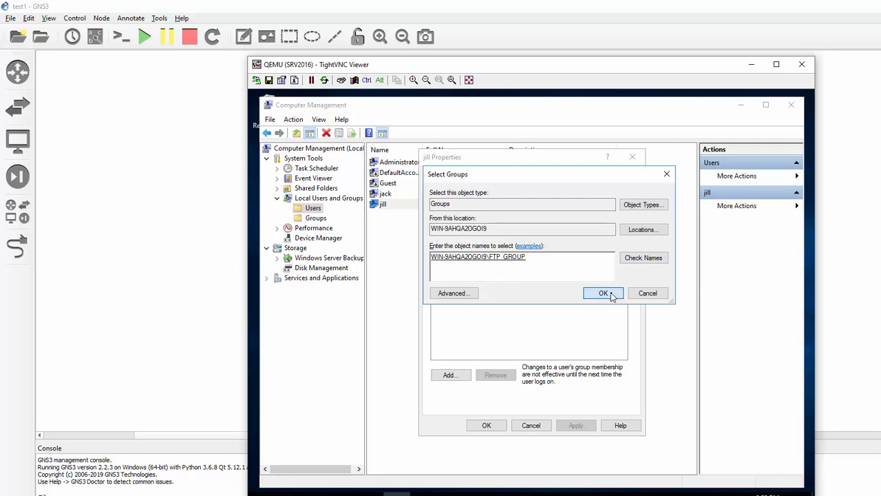
left_click(606, 293)
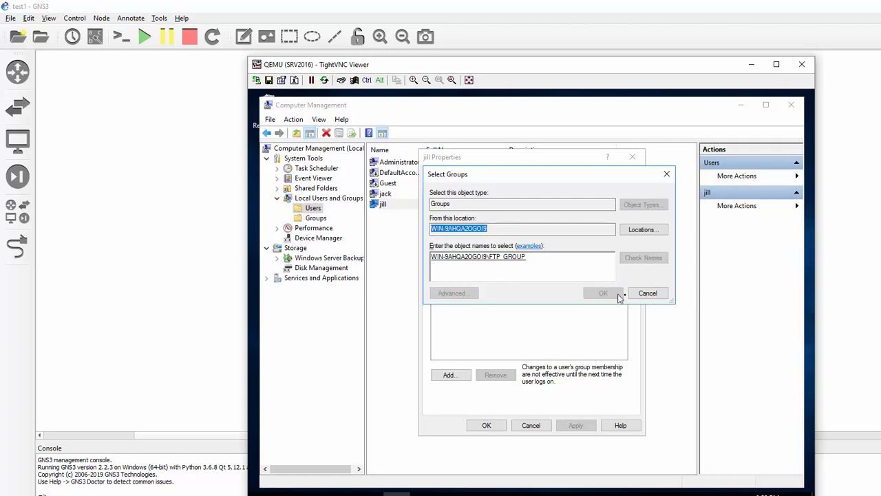
left_click(487, 426)
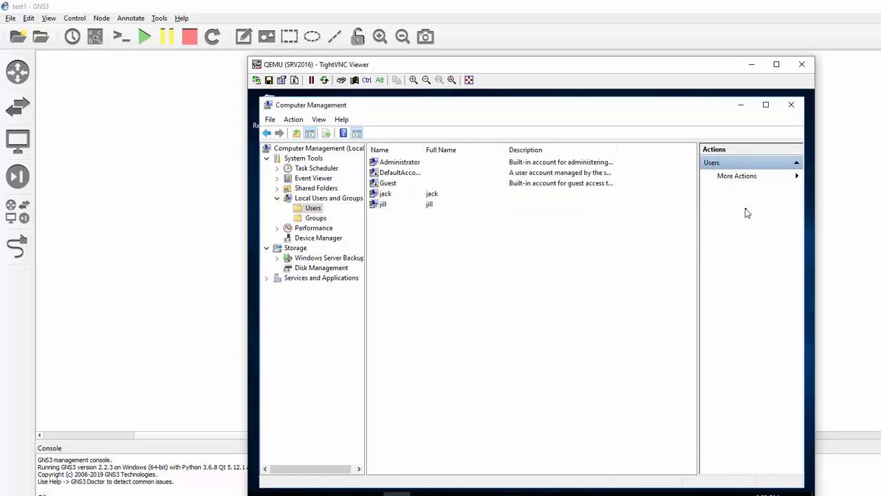
left_click(791, 105)
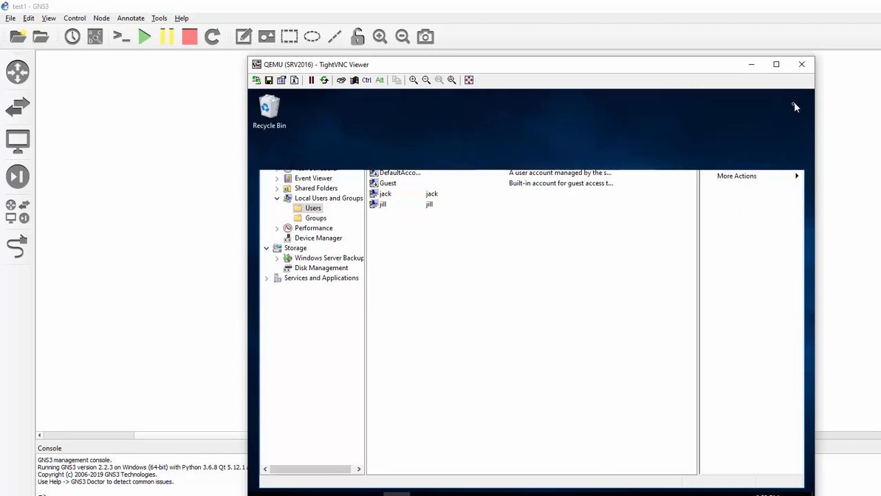
- Launch Server Manager from Start and open Internet Information Services (IIS) Manager from its Tools menu
left_click(260, 492)
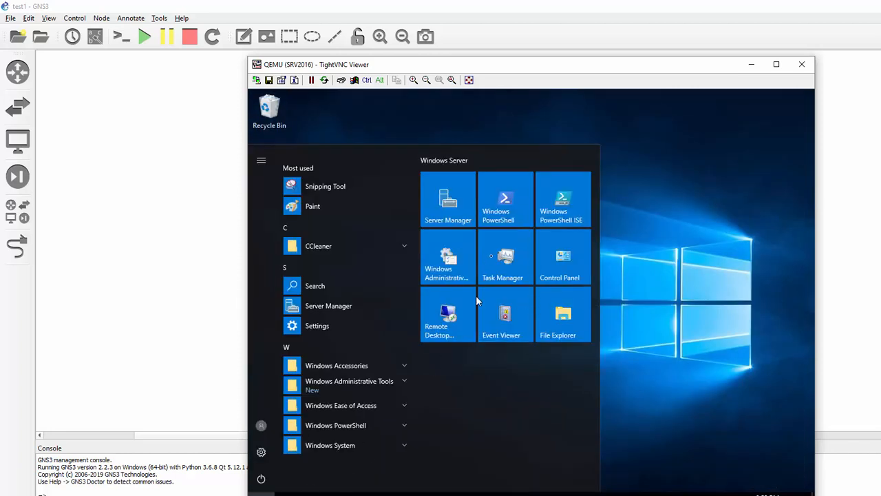
left_click(458, 207)
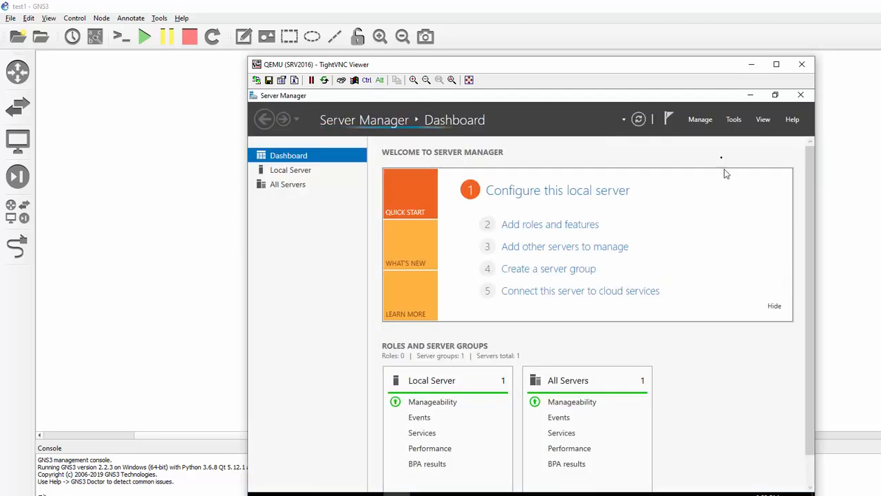
left_click(701, 120)
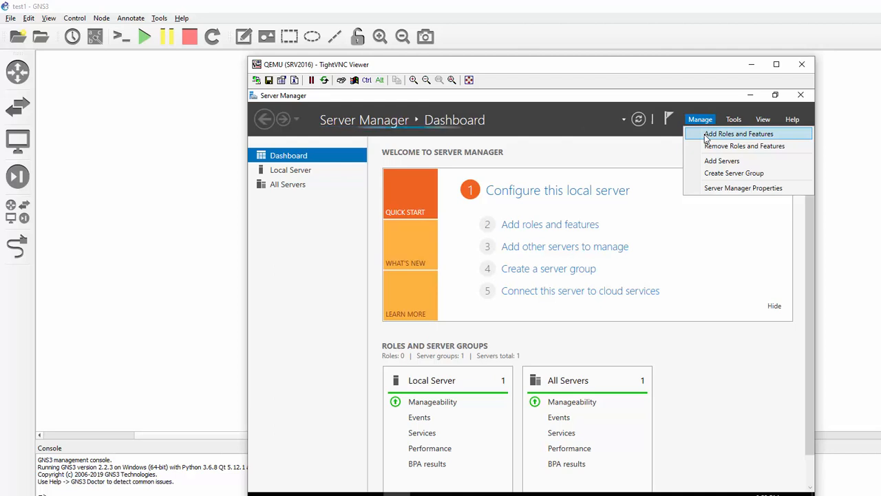
left_click(734, 120)
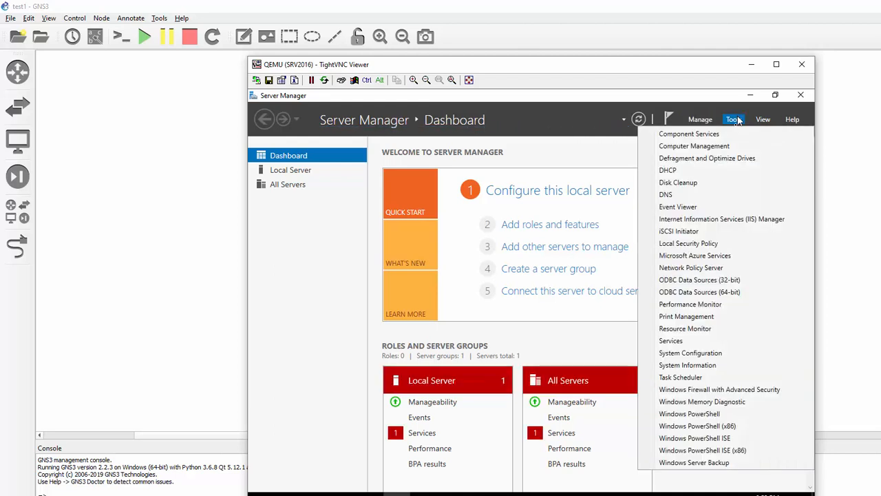
left_click(744, 219)
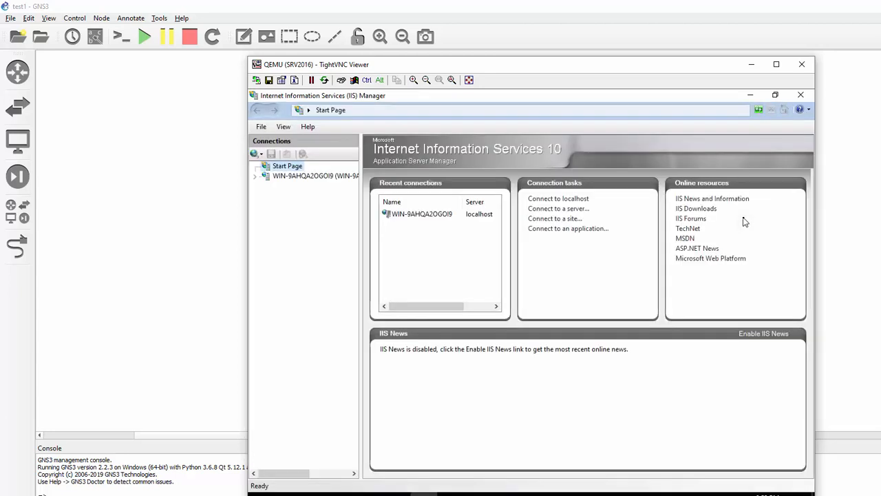
- Add an FTP site under Sites named MY_FTP with physical path C:\FTP_FOLDER
left_click(255, 177)
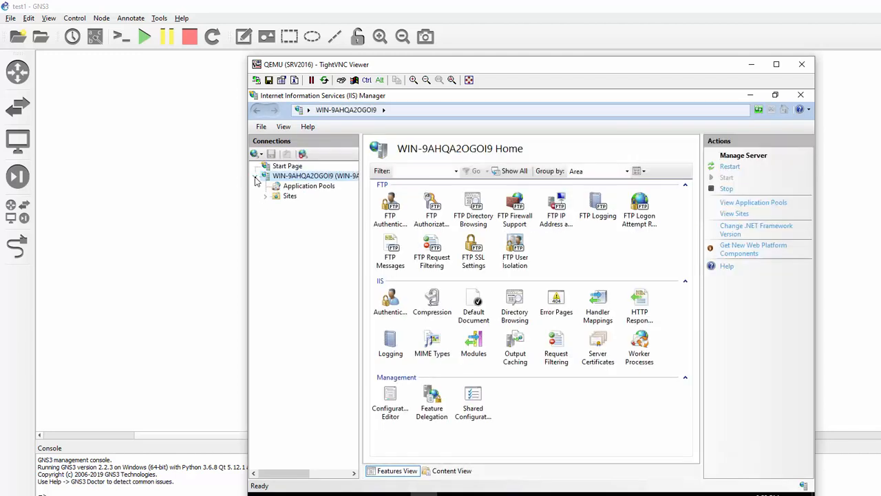
right_click(287, 196)
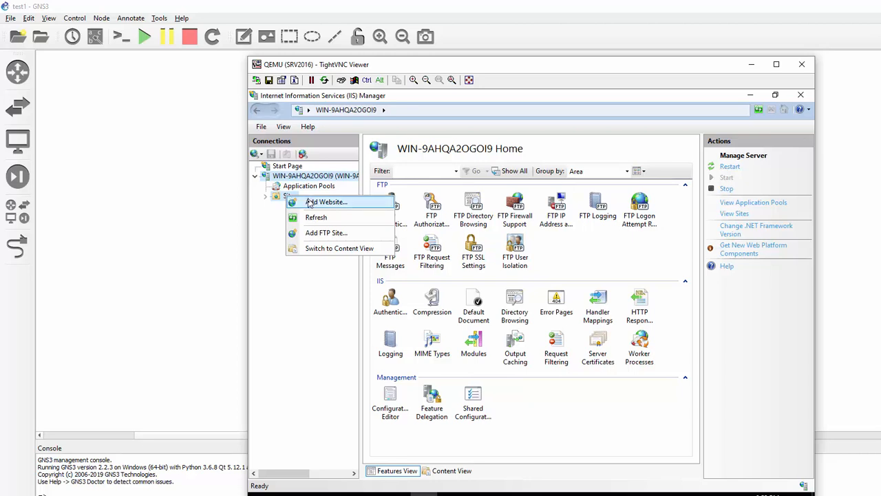
left_click(316, 233)
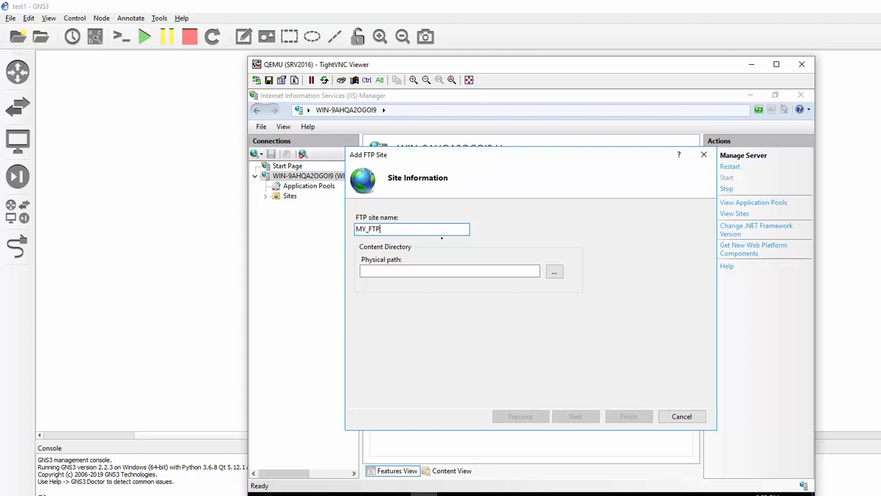
left_click(554, 271)
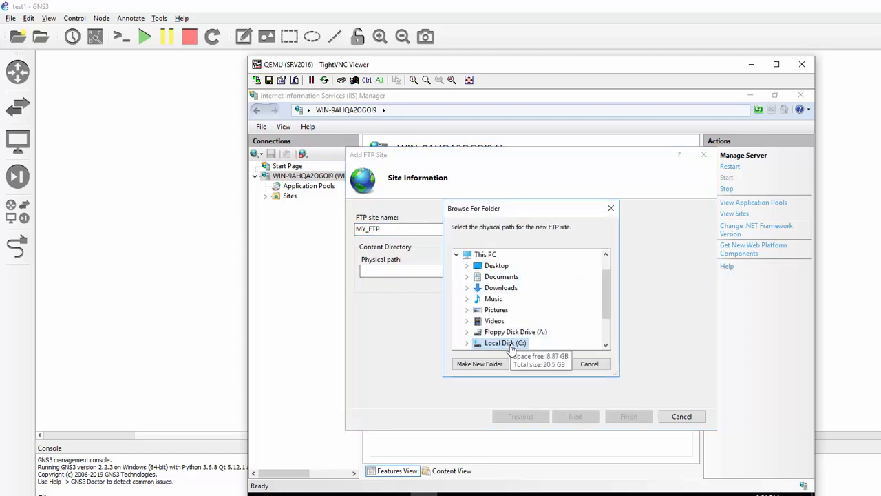
double_click(510, 344)
left_click(514, 276)
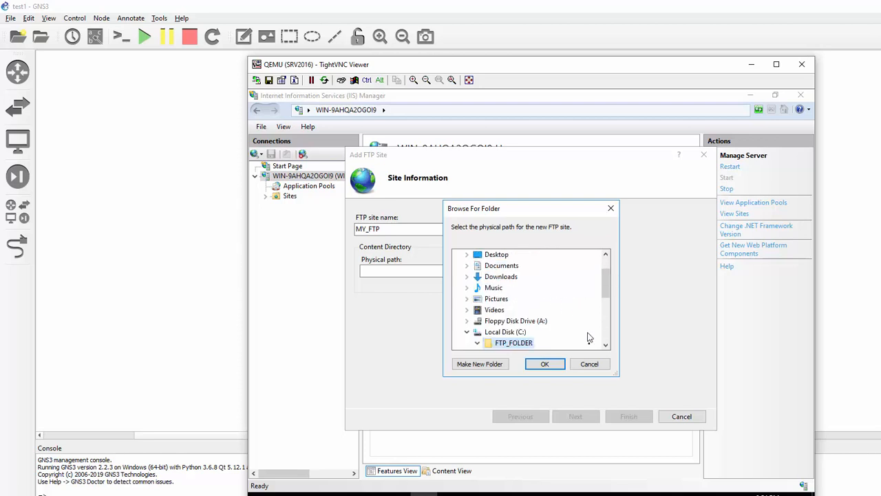
left_click(545, 363)
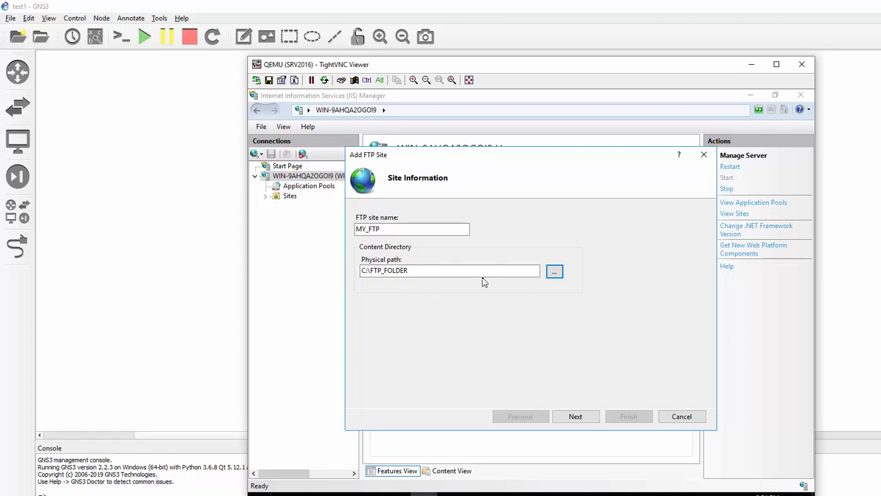
- Bind the FTP site to IP address 172.16.100.1 with No SSL
left_click(574, 417)
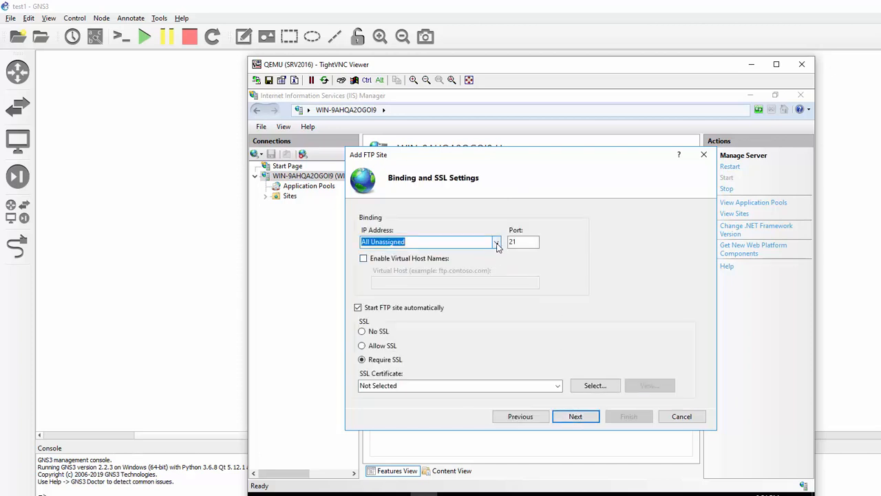
left_click(496, 243)
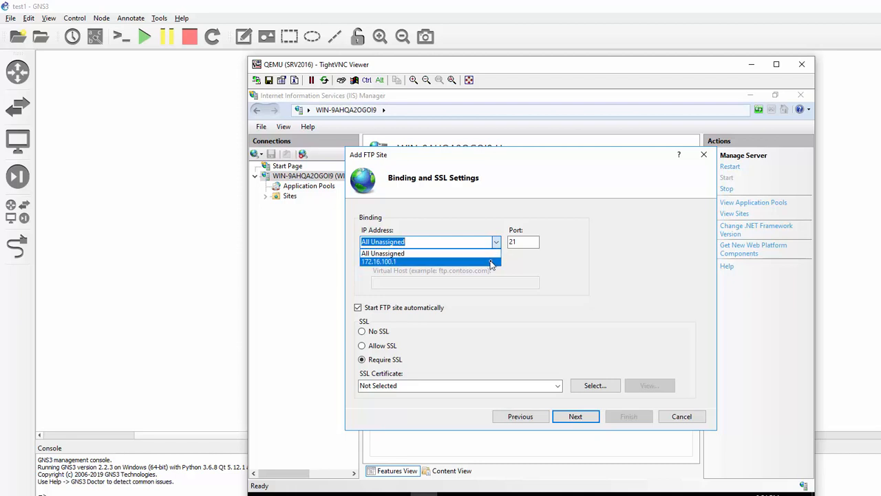
left_click(493, 262)
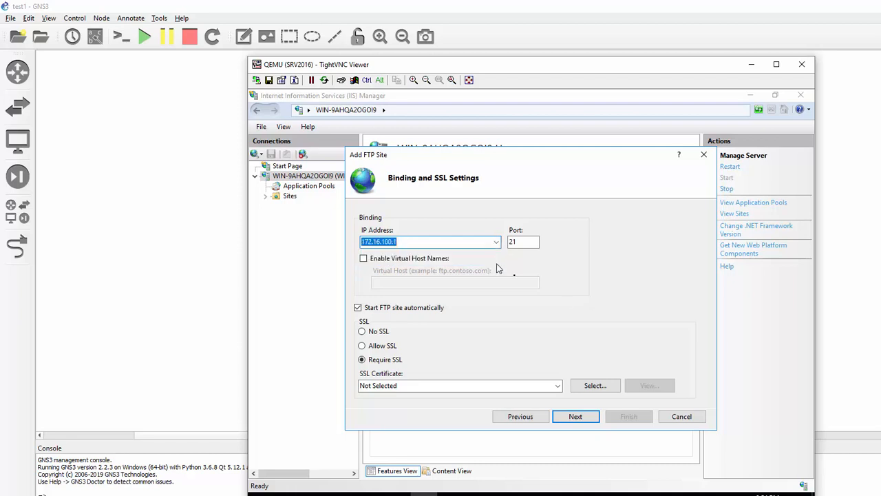
left_click(361, 331)
- Enable Basic authentication and allow access to specified roles or user groups
left_click(575, 417)
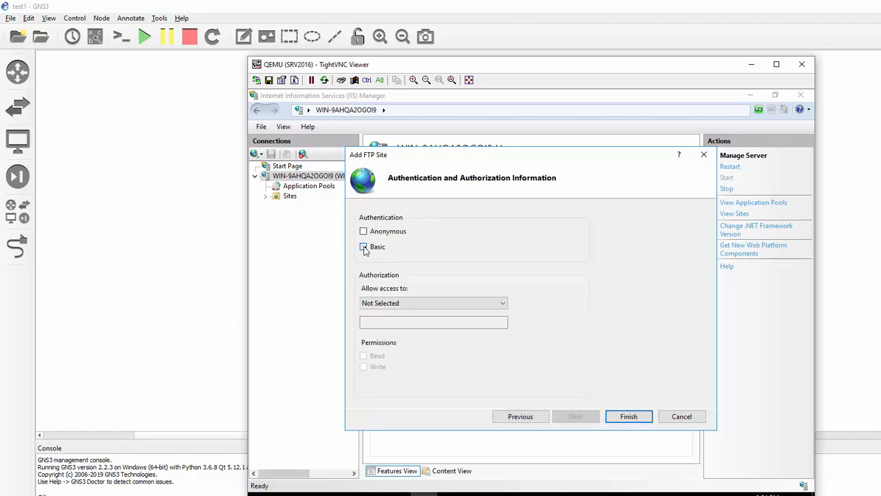
left_click(501, 301)
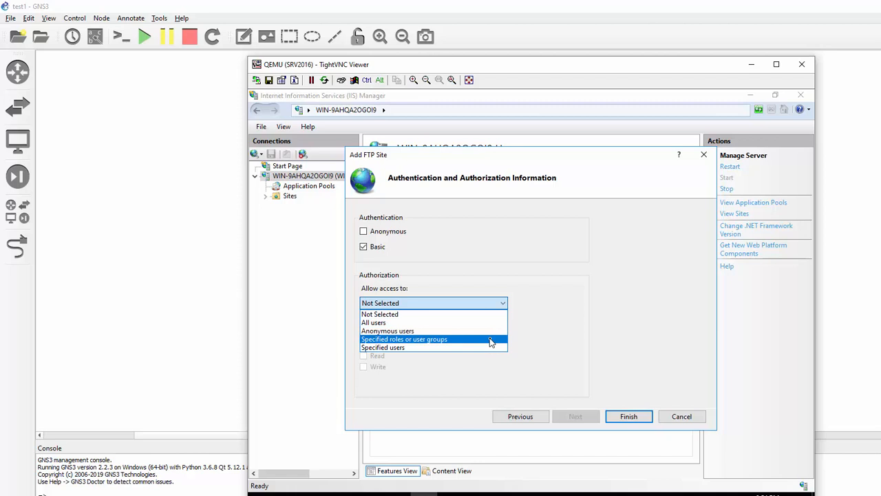
left_click(491, 339)
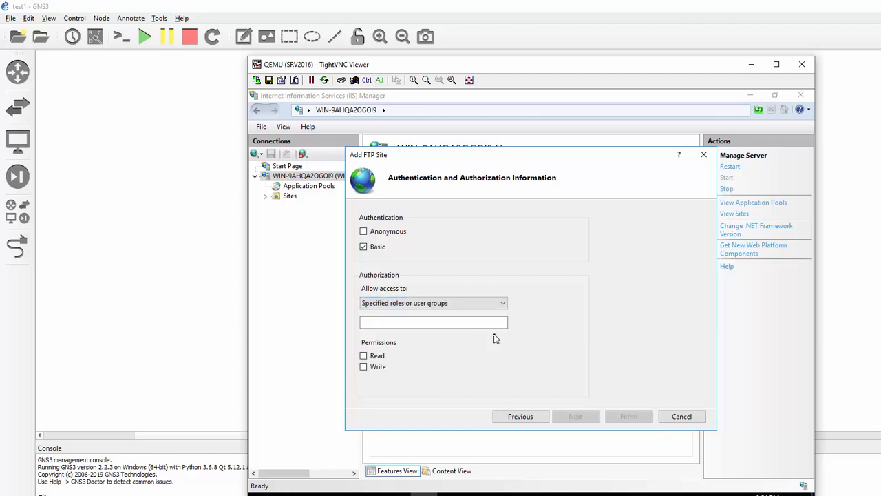
left_click(288, 494)
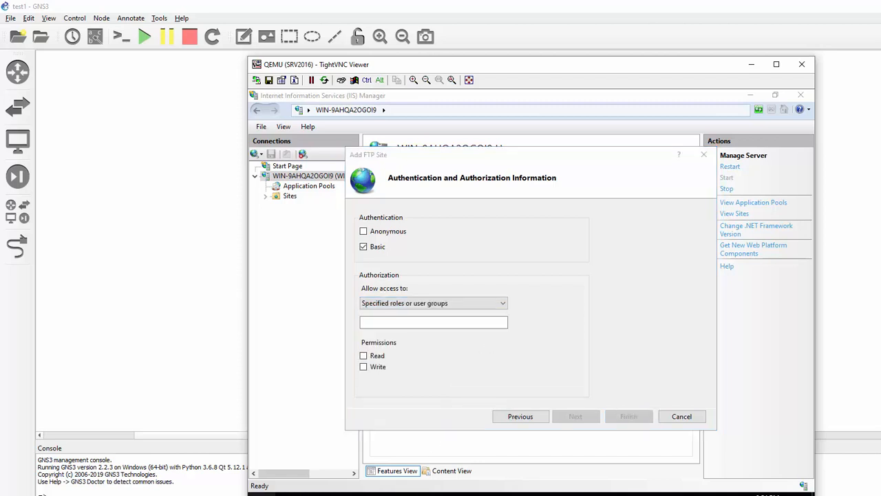
right_click(260, 495)
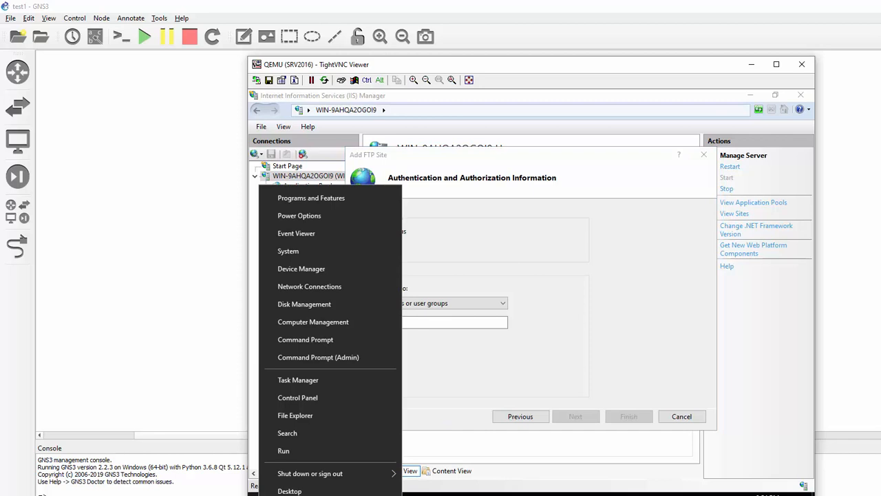
left_click(332, 323)
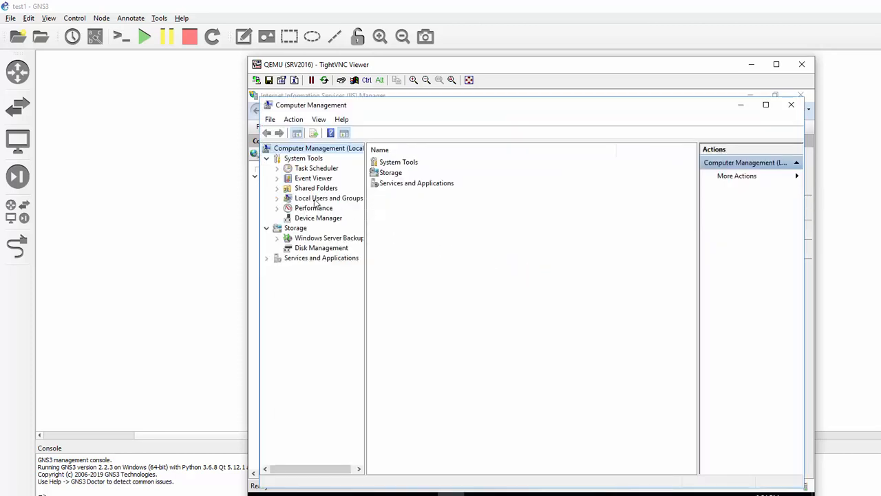
left_click(278, 198)
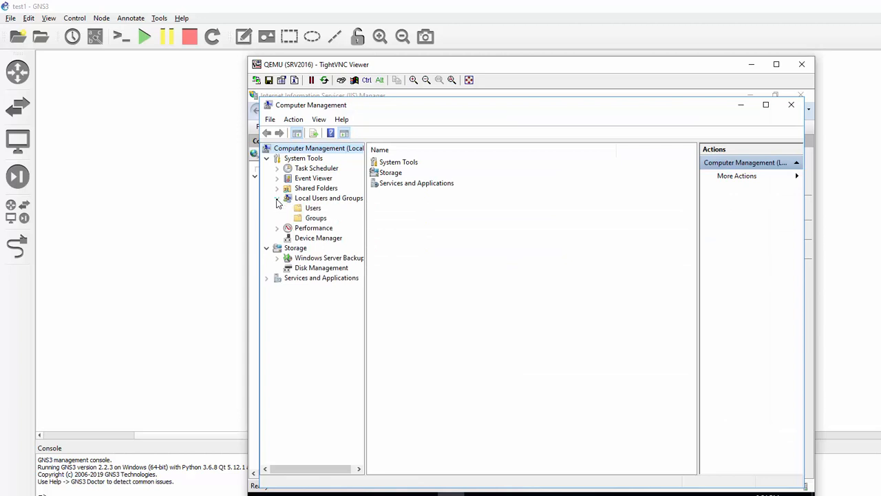
left_click(304, 218)
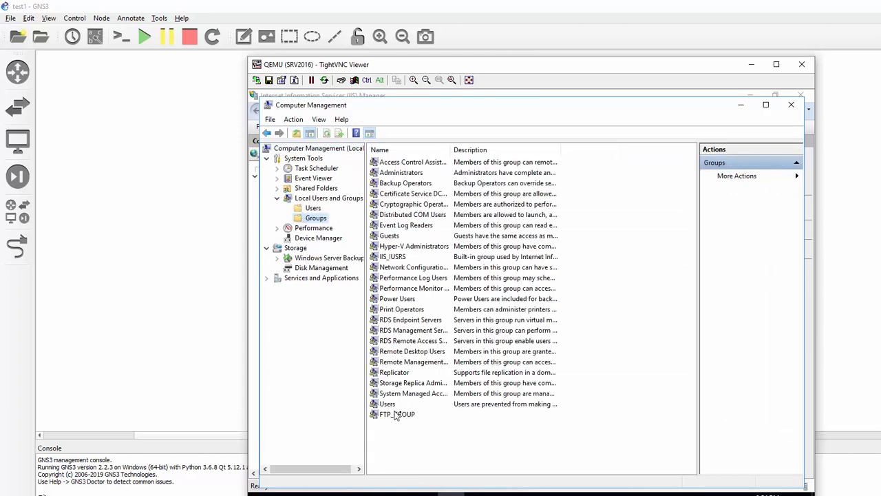
left_click(741, 104)
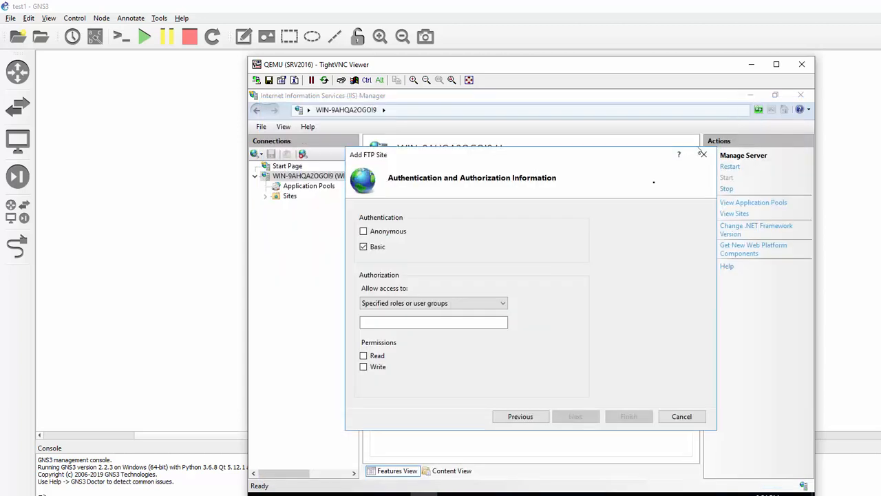
- Grant FTP_GROUP Read and Write permissions and finish creating the MY_FTP site
left_click(405, 321)
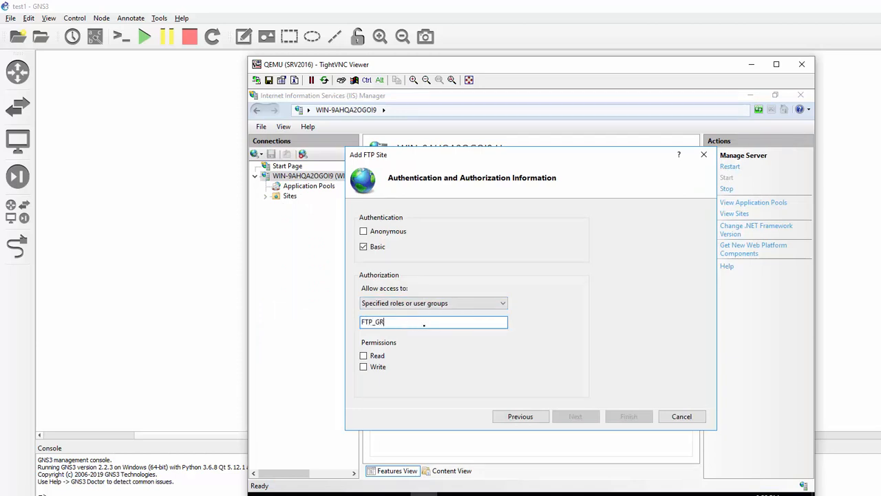
left_click(364, 355)
left_click(363, 367)
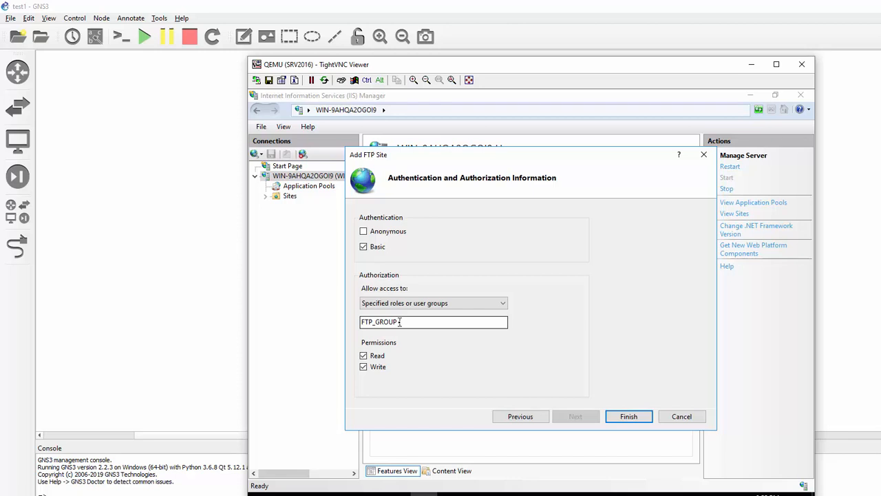
left_click_drag(399, 321, 347, 320)
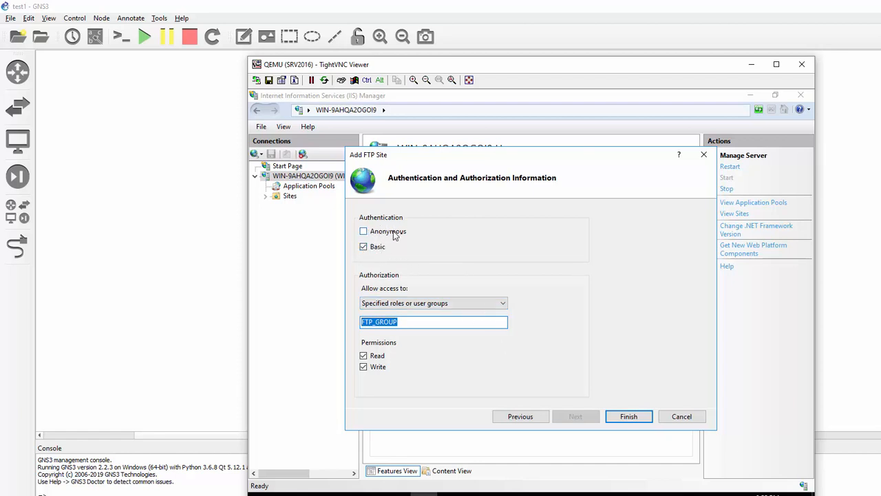
left_click(626, 417)
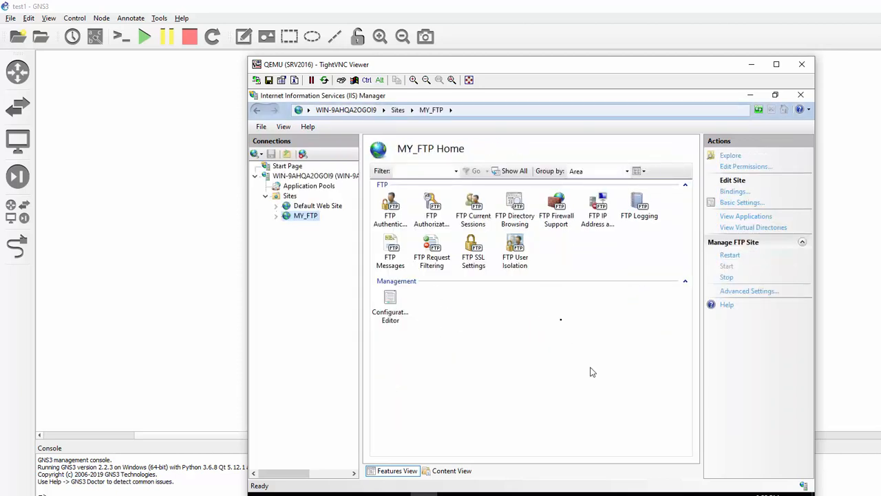
- Set MY_FTP's FTP User Isolation to User name directory, apply it, and minimize the server view
left_click(516, 262)
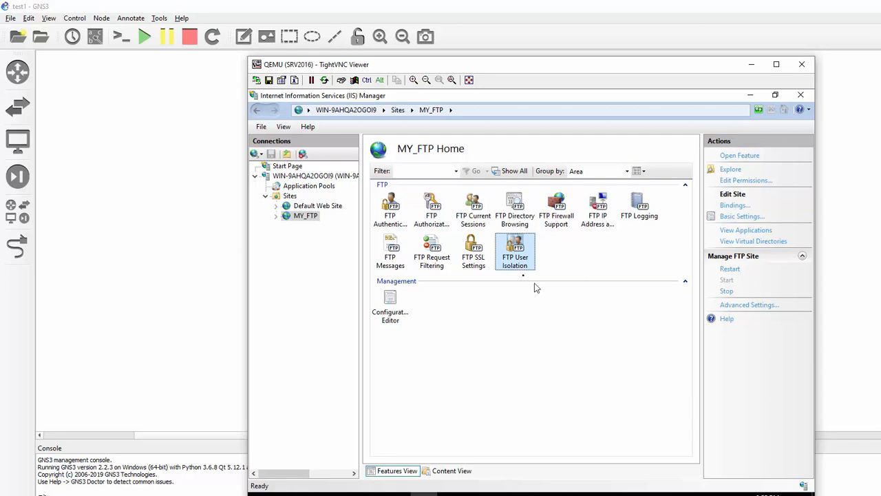
double_click(515, 264)
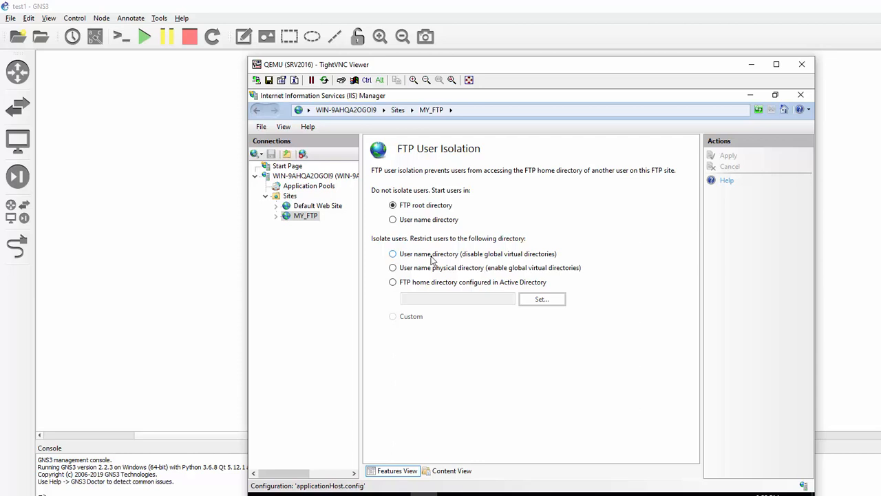
left_click(433, 260)
left_click(728, 157)
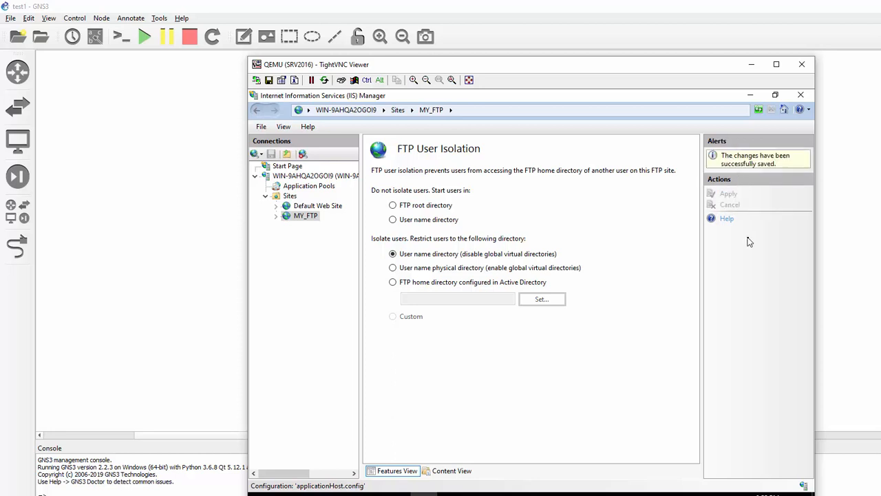
left_click(757, 66)
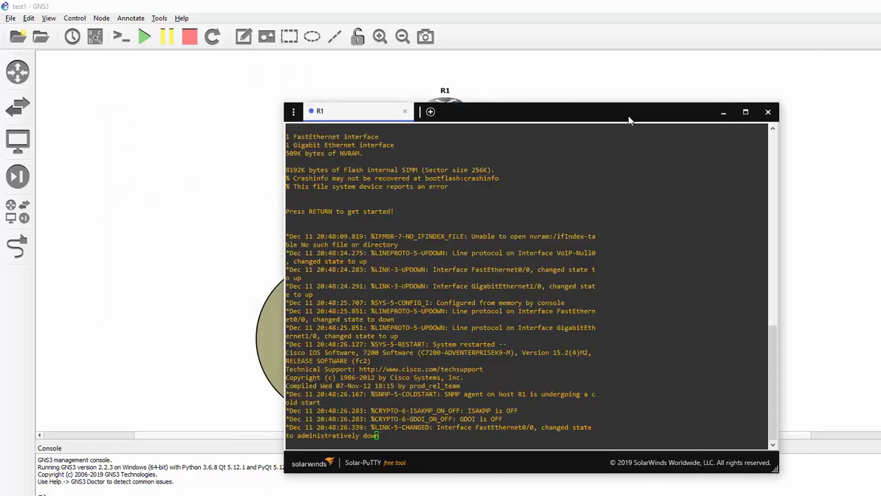
- Copy R1's running-config to ftp://172.16.100.1 with the first user's credentials, keeping filename r1-confg
left_click_drag(628, 119, 731, 79)
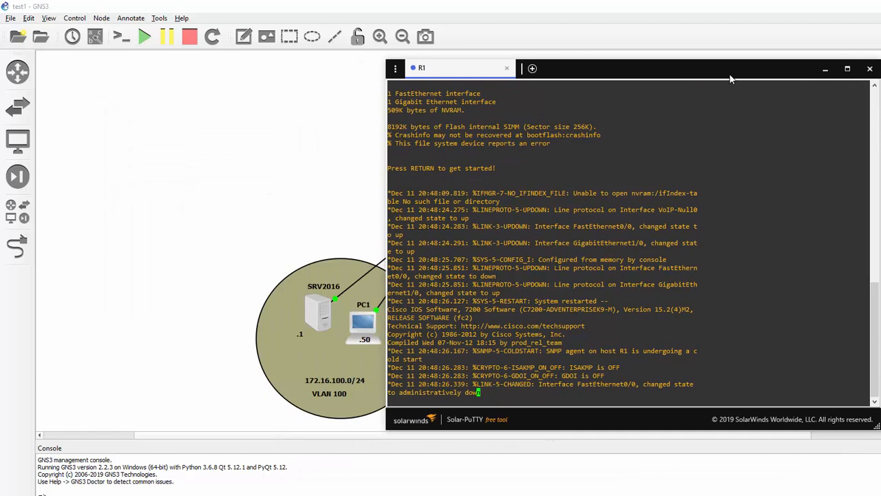
key("Return")
key("Return")
key("Return")
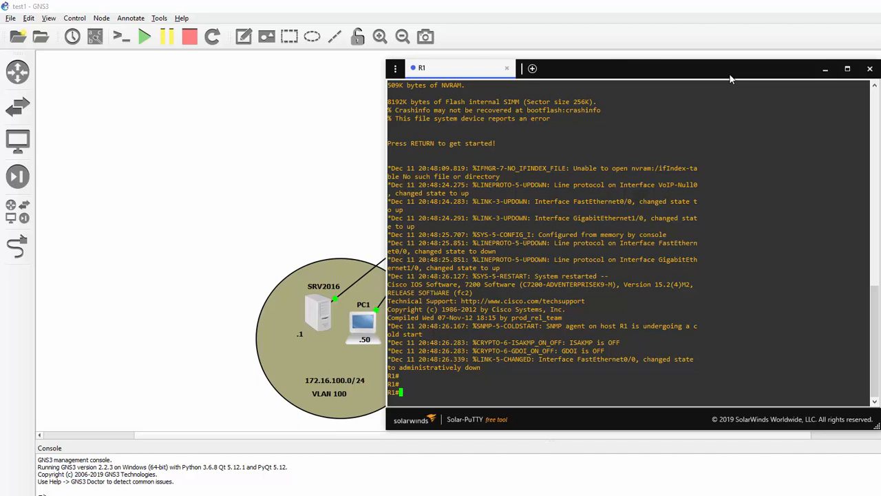
key("Tab")
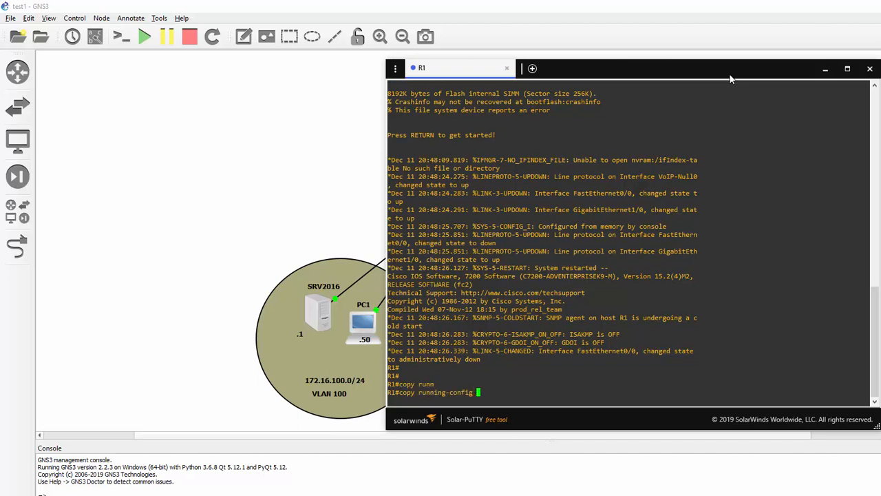
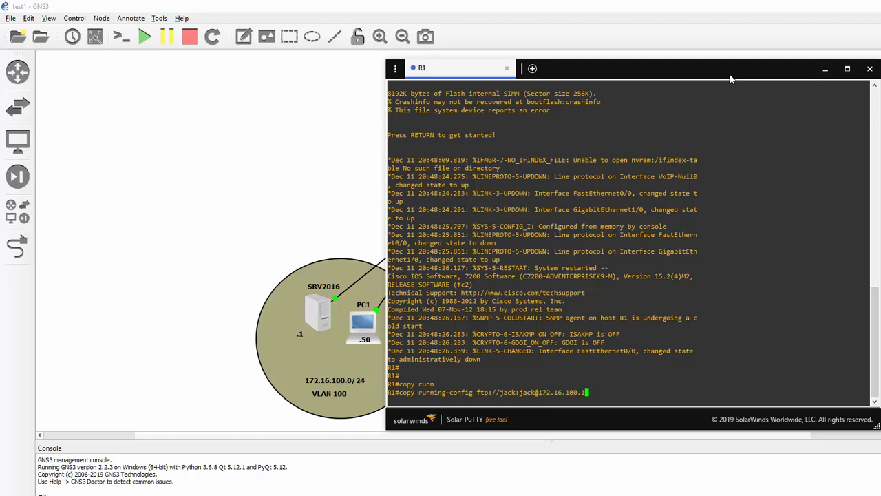
key("Return")
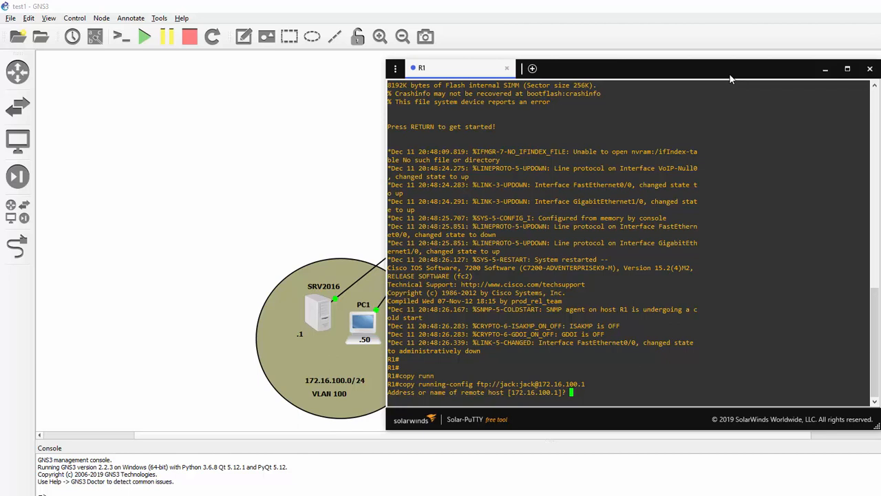
key("Return")
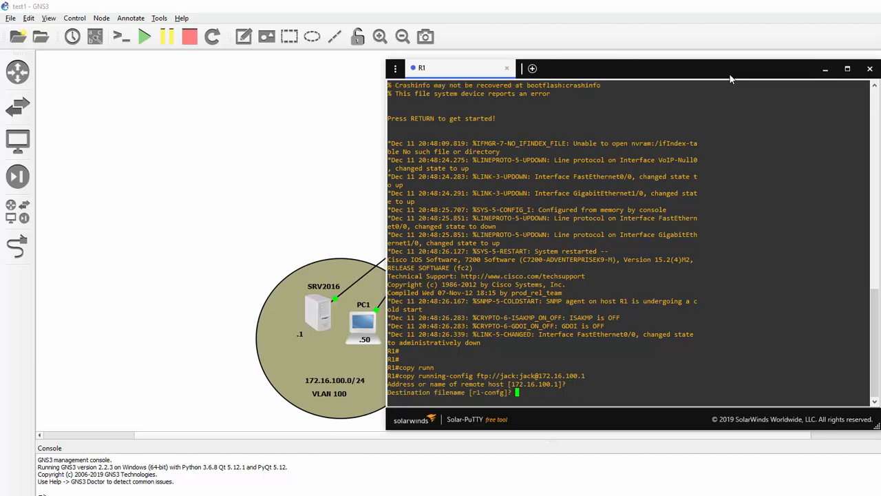
key("Return")
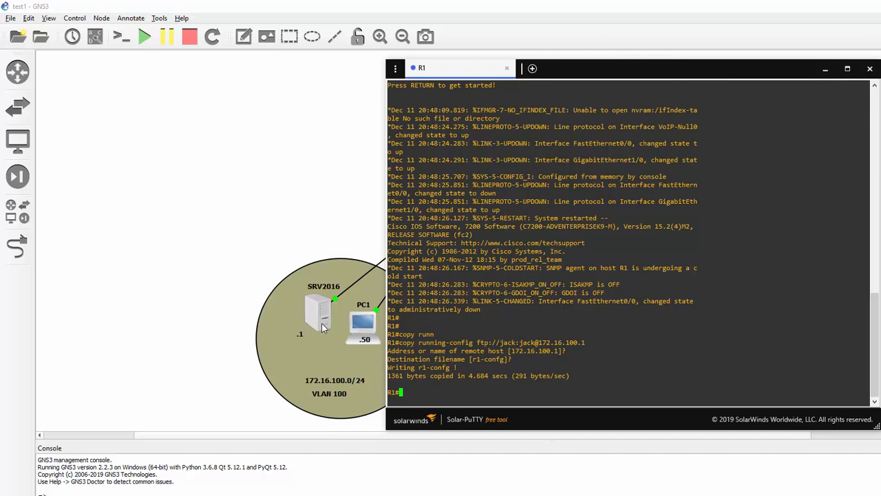
- Open the SRV2016 server's desktop through a custom TightVNC console
right_click(322, 327)
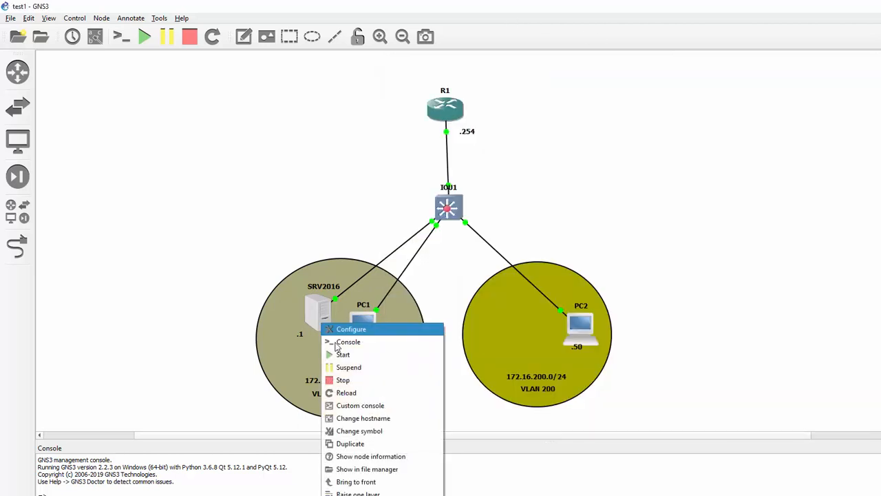
left_click(364, 406)
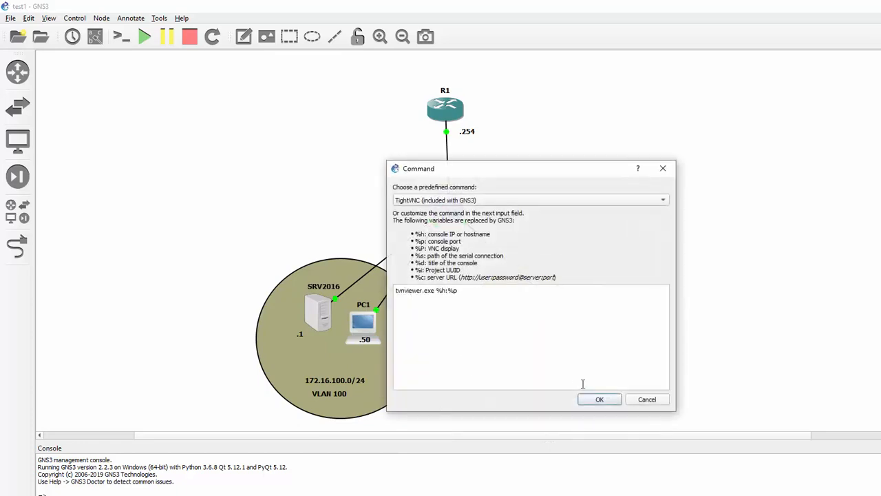
left_click(600, 399)
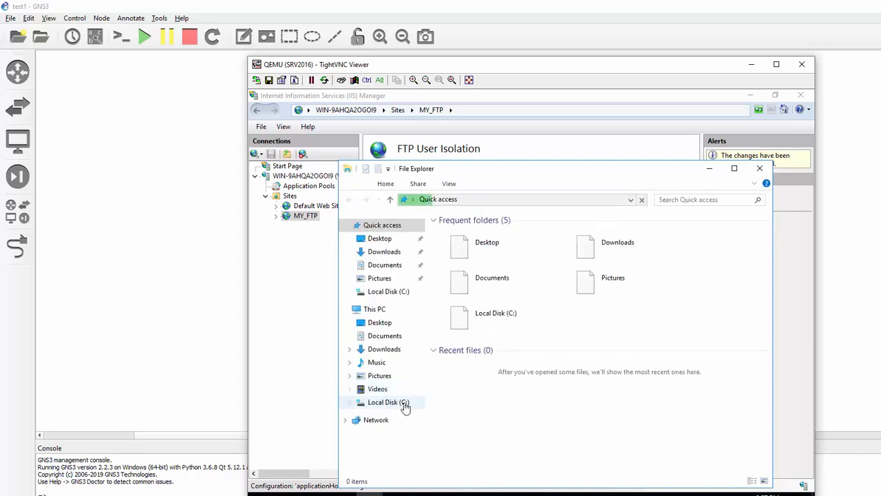
- Verify r1-confg is in C:\FTP_FOLDER\LocalUser\jack and the jill folder is empty, then minimize the windows
left_click(404, 405)
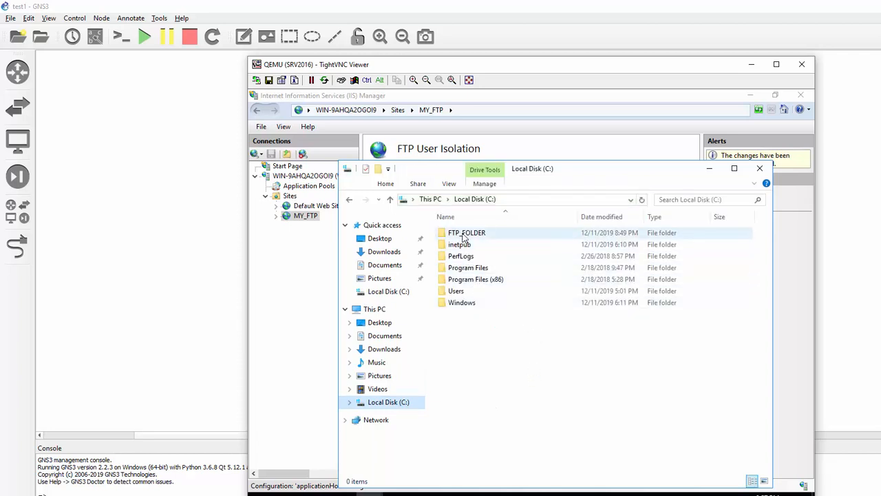
double_click(464, 235)
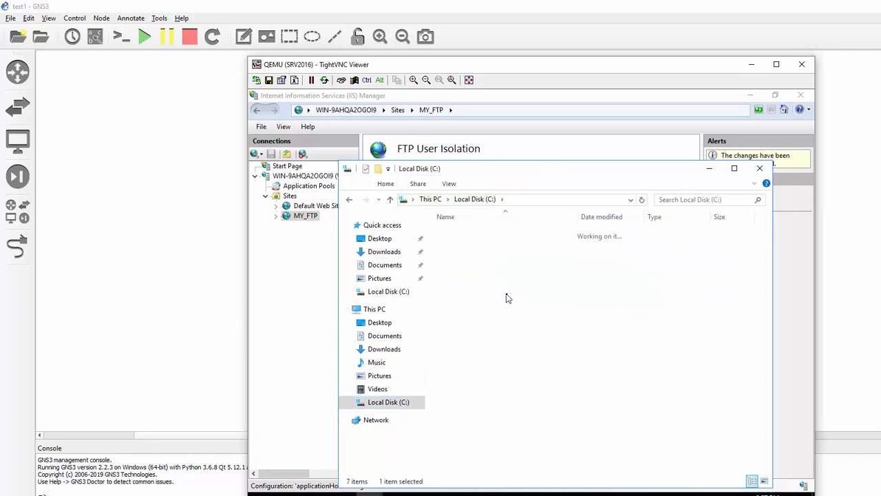
left_click(465, 235)
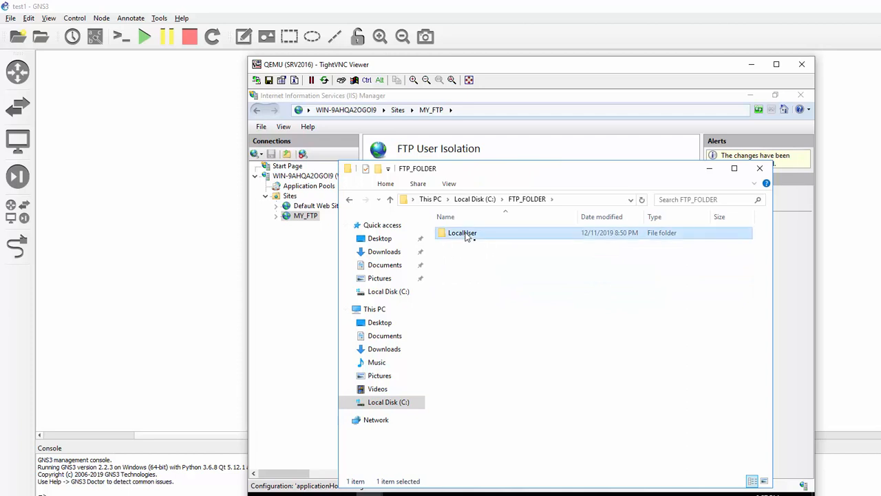
double_click(465, 235)
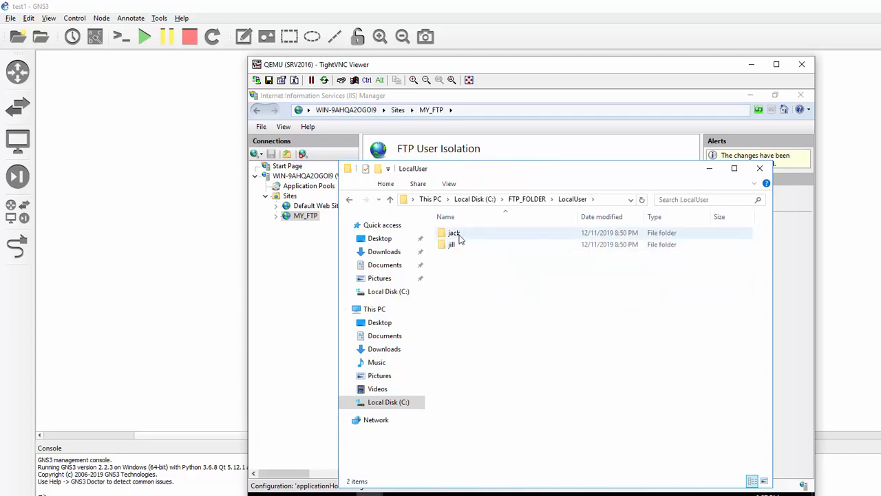
double_click(456, 234)
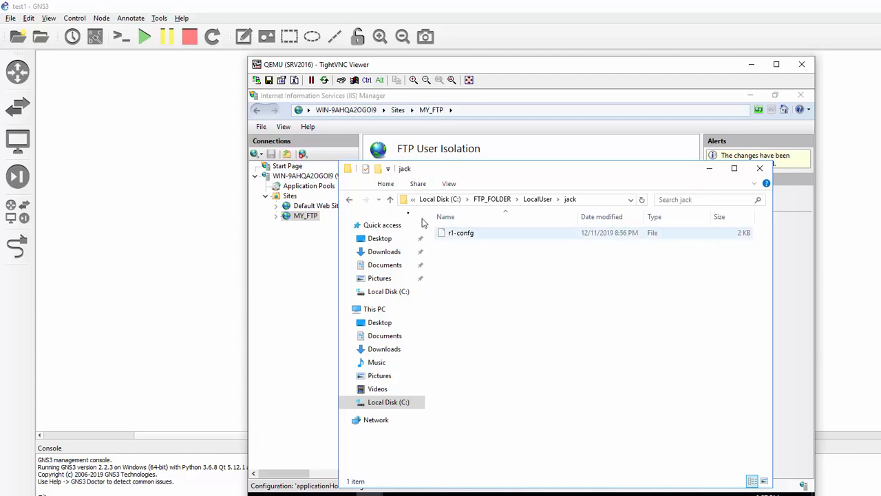
left_click(349, 199)
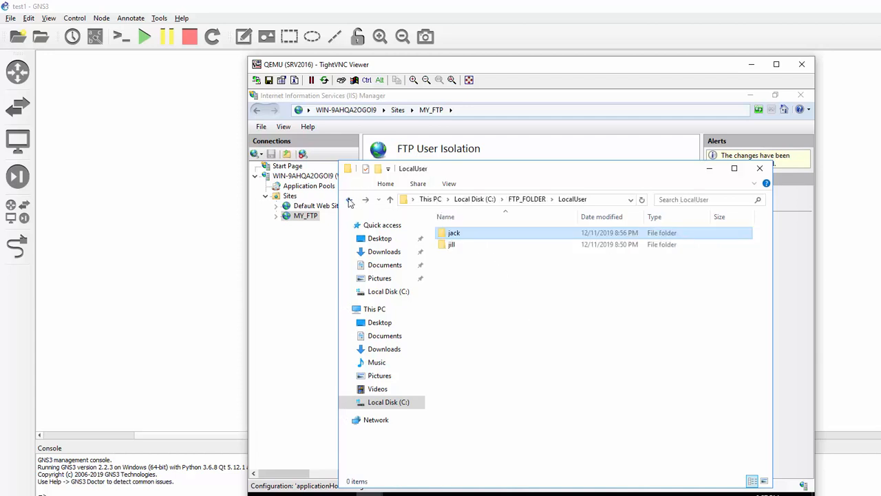
left_click(456, 245)
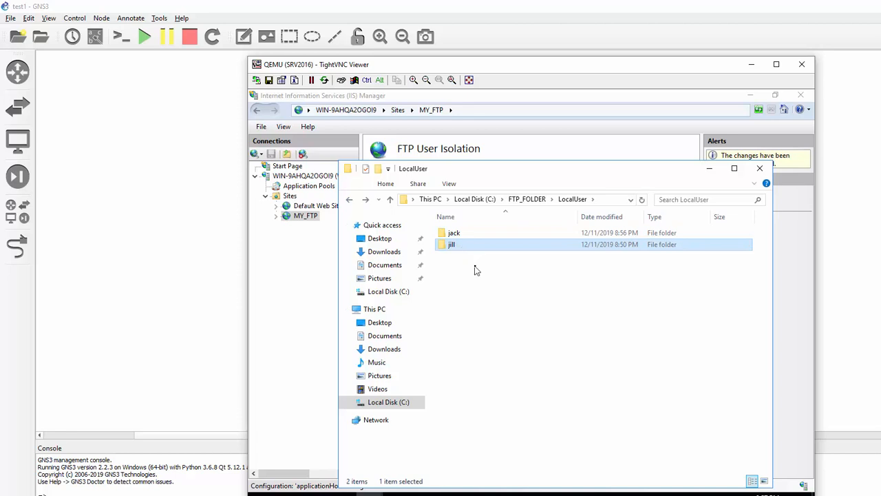
key("Return")
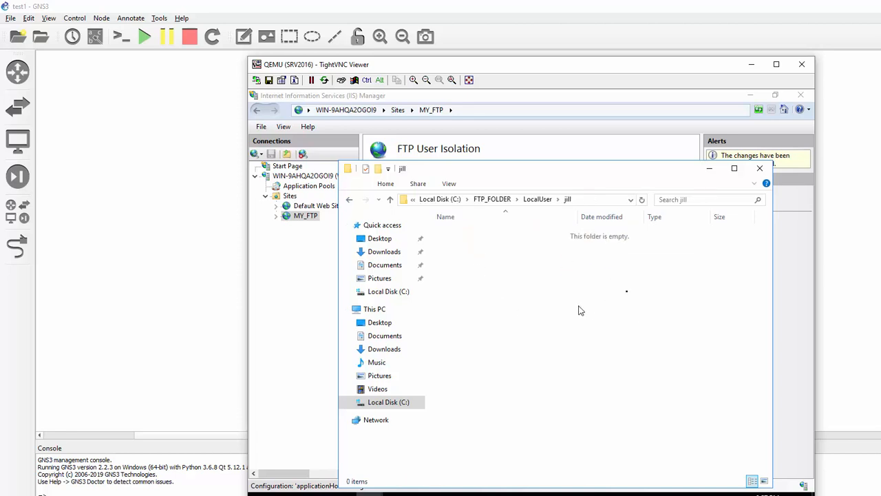
left_click(710, 168)
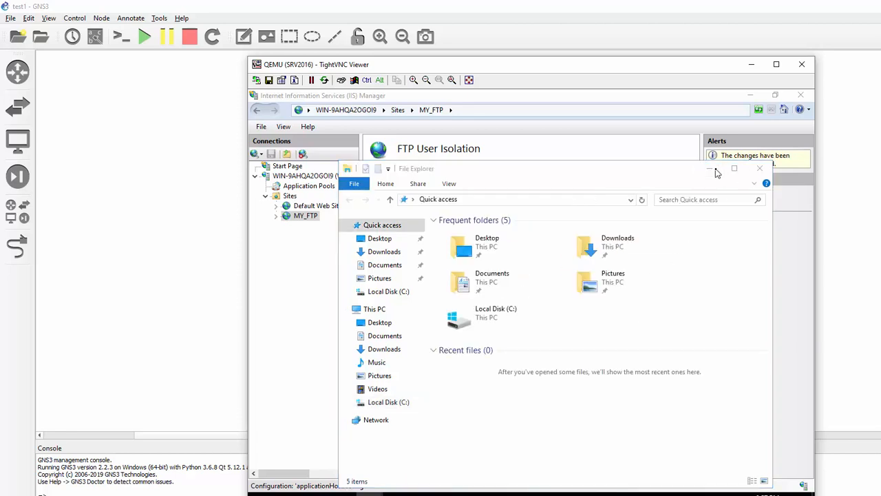
left_click(751, 66)
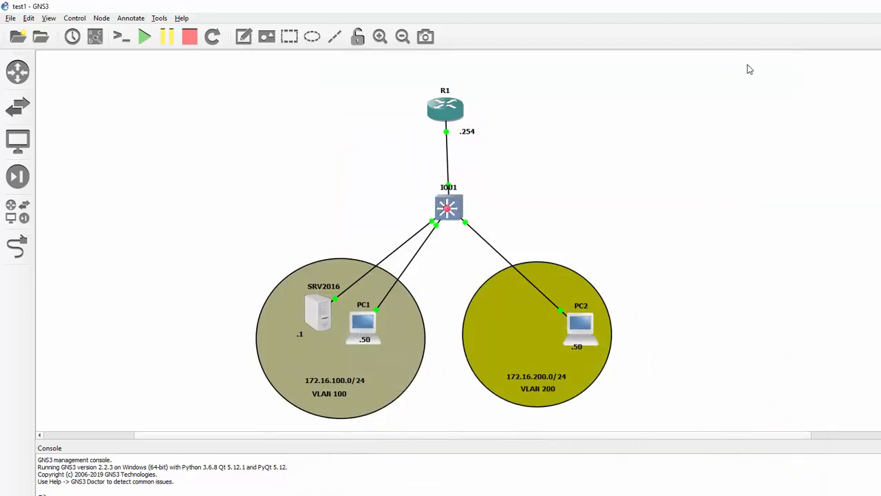
- In global configuration on R1, set ip ftp username and password to the second user's credentials
key("alt+Tab")
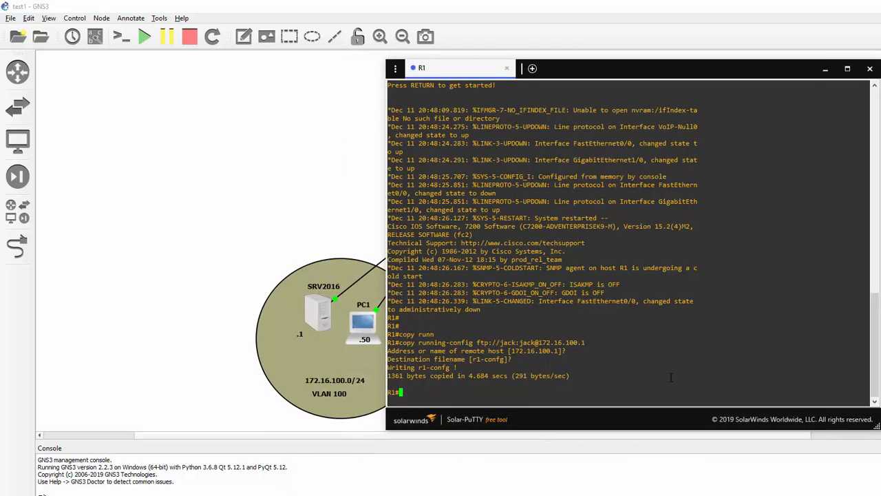
key("Tab")
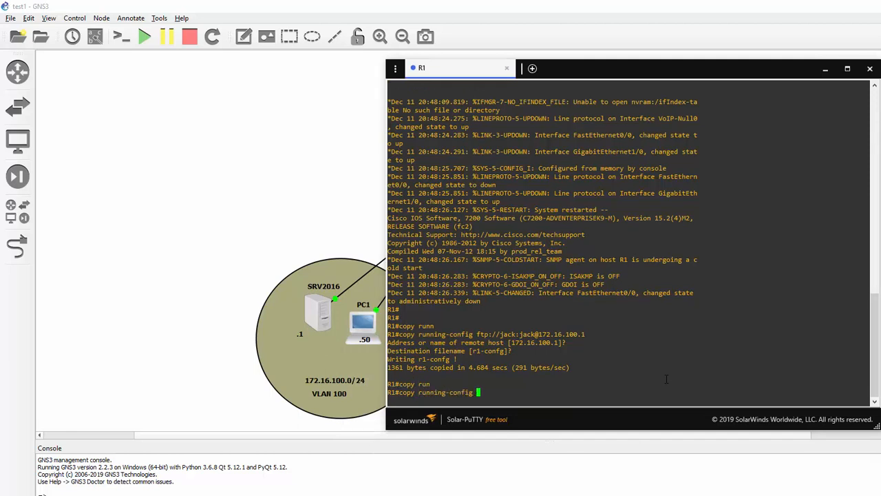
key("BackSpace")
key("BackSpace")
key("BackSpace")
key("BackSpace")
key("BackSpace")
key("BackSpace")
key("BackSpace")
key("BackSpace")
key("BackSpace")
key("BackSpace")
key("BackSpace")
key("BackSpace")
key("BackSpace")
key("BackSpace")
key("BackSpace")
key("BackSpace")
key("BackSpace")
key("BackSpace")
key("BackSpace")
key("BackSpace")
key("Return")
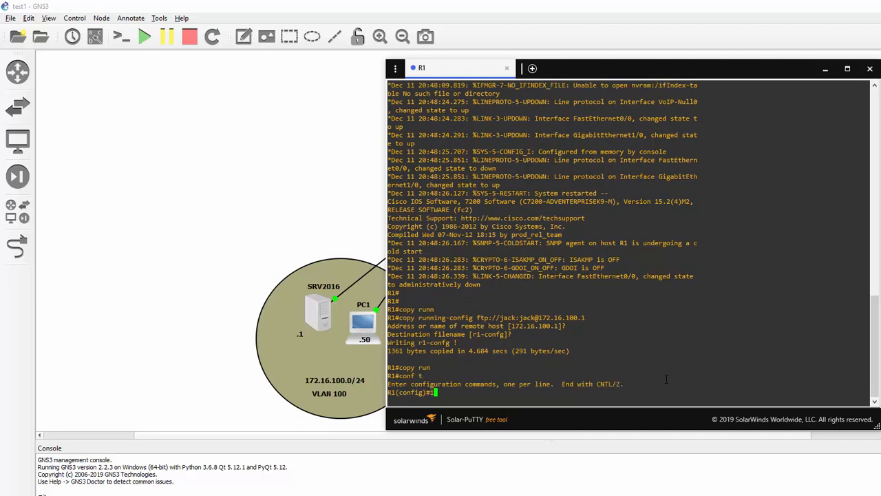
key("Tab")
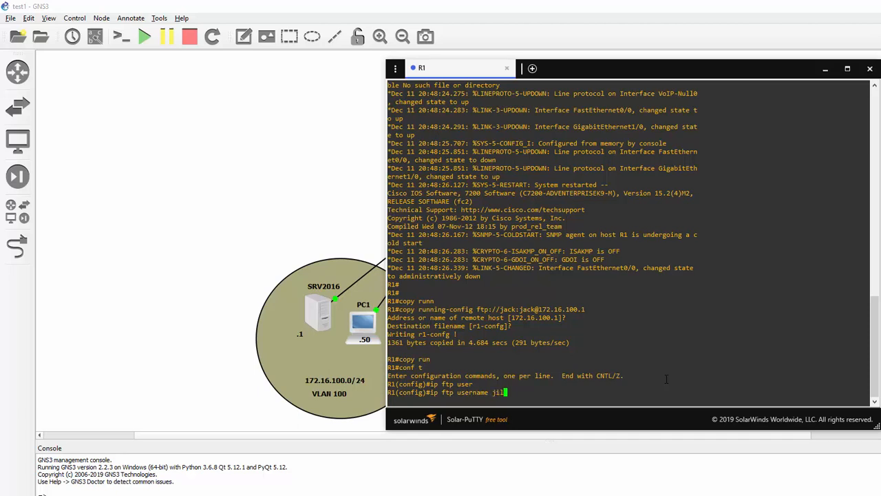
key("Return")
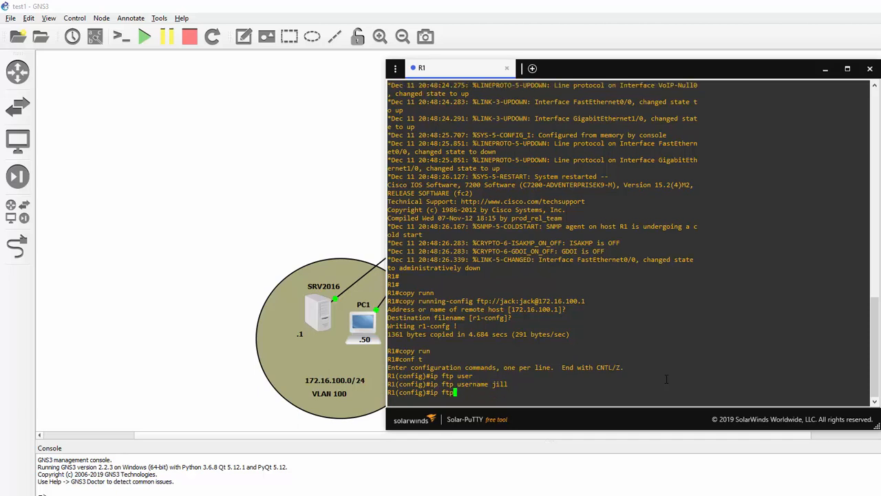
key("Tab")
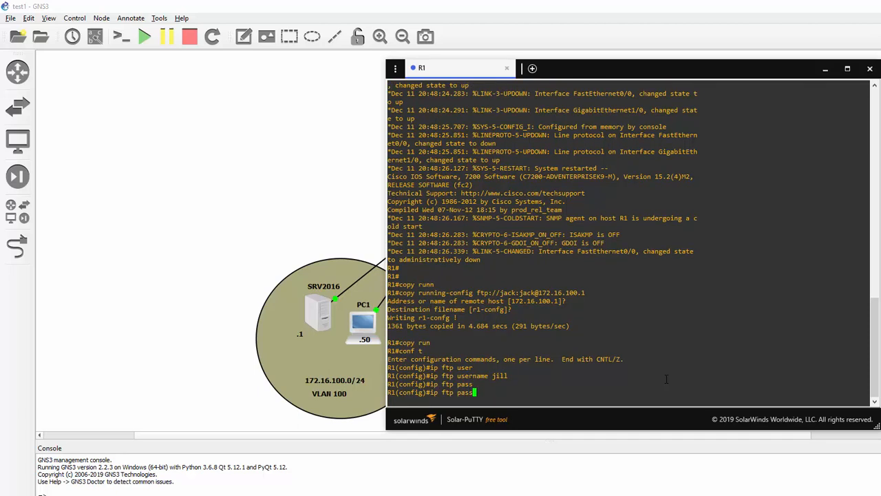
key("Return")
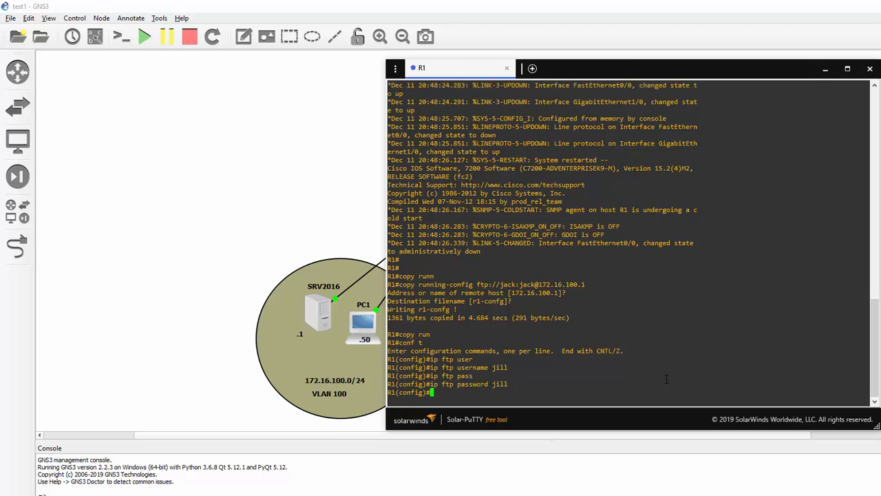
- Exit config mode and copy R1's running-config to ftp://172.16.100.1 as jillsCopy
type("end")
key("Return")
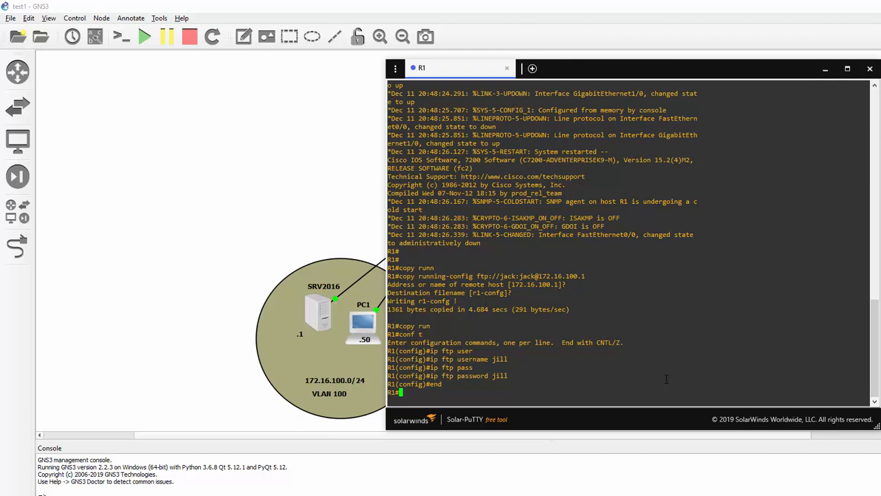
type("copy run")
key("Tab")
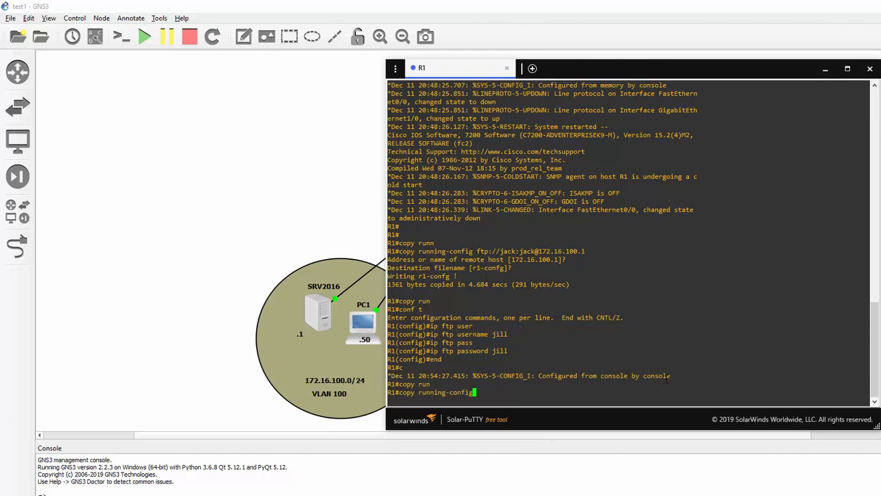
type("ftp://172.16.100.1")
key("Return")
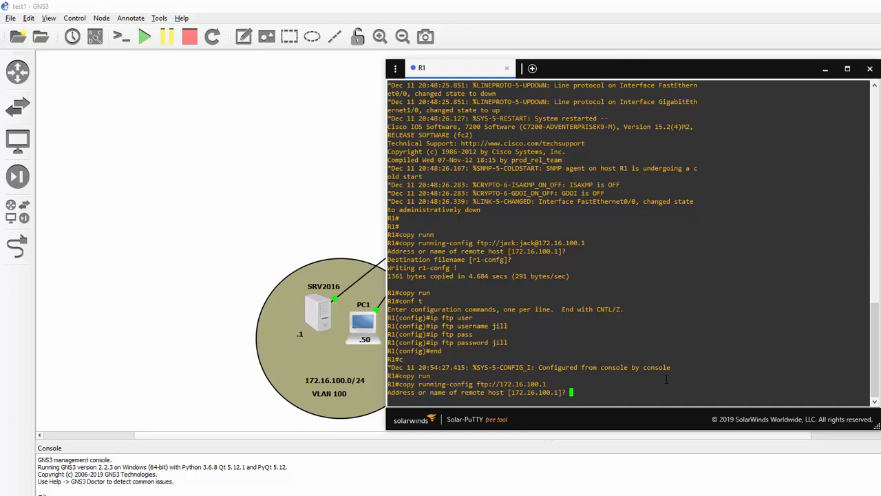
key("Return")
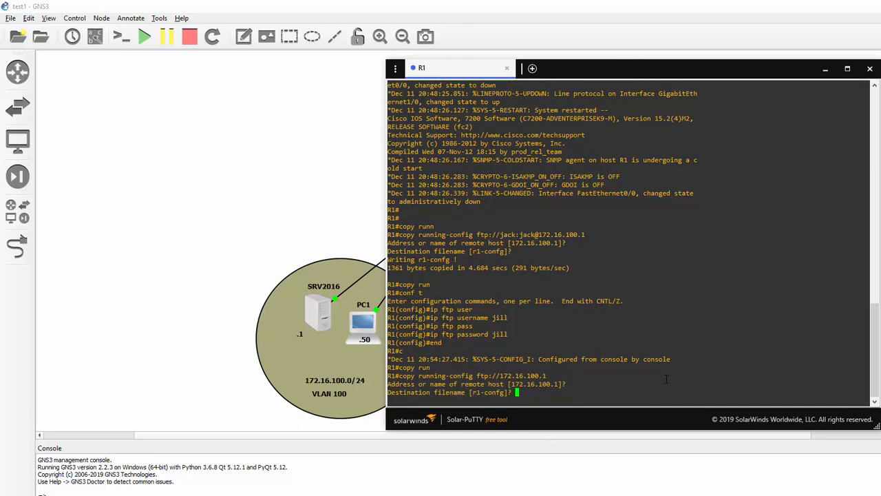
type("jillsCopy")
key("Return")
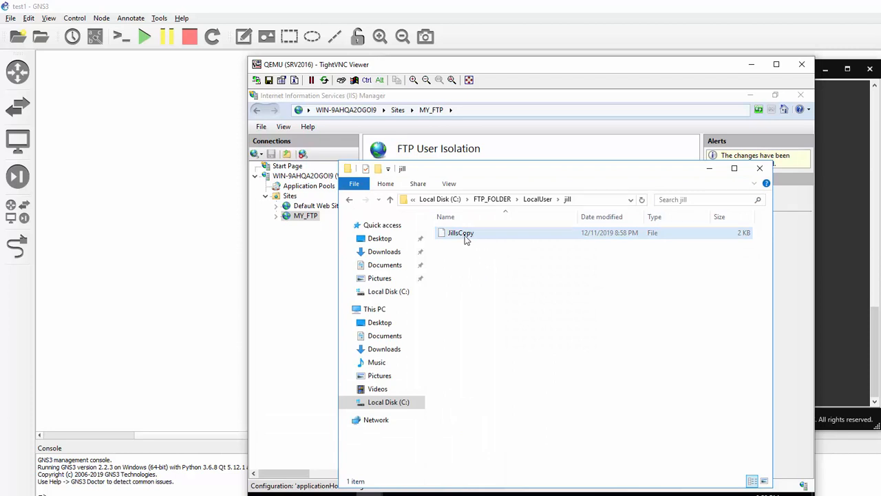
- Open JillsCopy from the jill folder in Notepad to view R1's backed-up running config
right_click(464, 235)
left_click(474, 244)
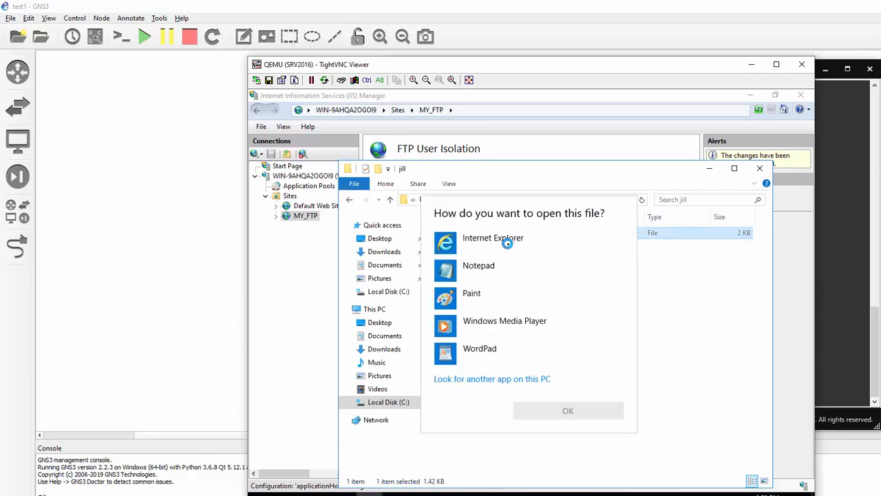
left_click(478, 270)
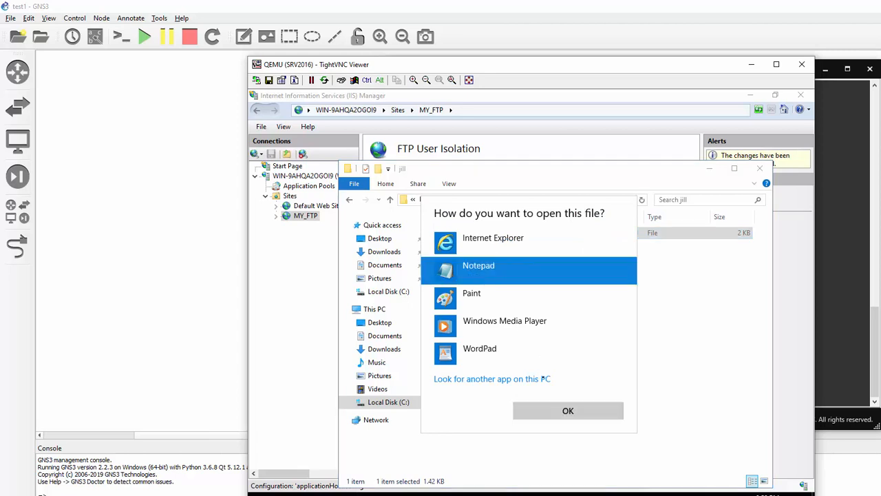
left_click(543, 412)
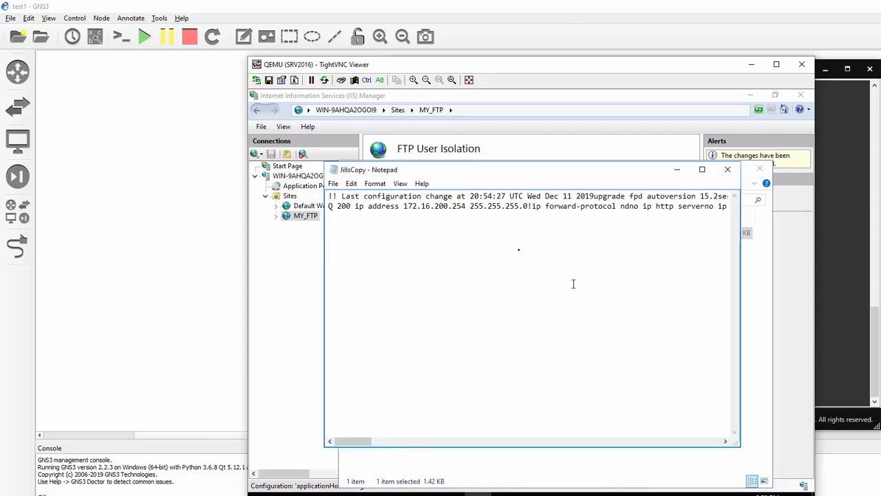
left_click_drag(359, 444, 331, 445)
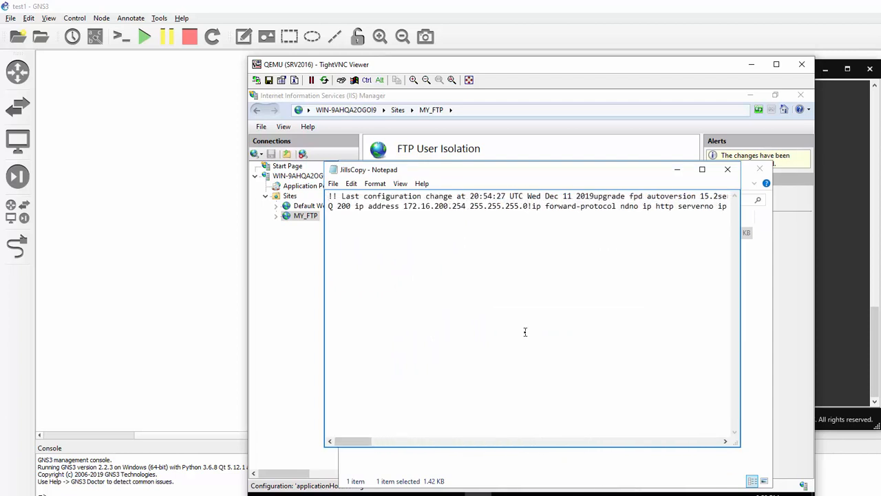